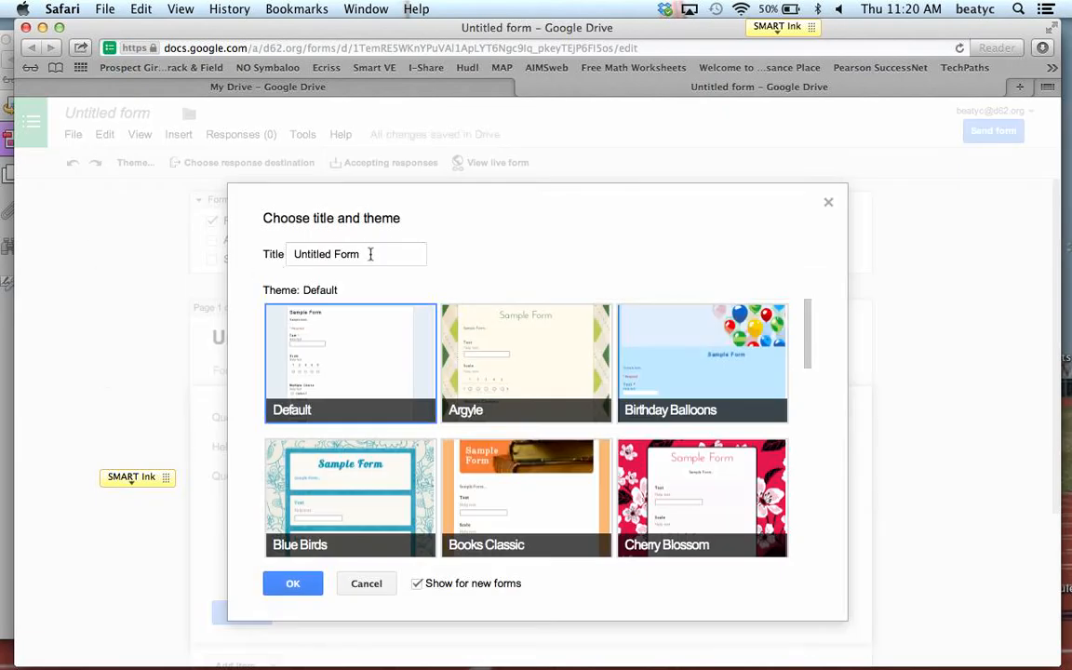
# Replace the default form title with "Teachers".
pyautogui.moveTo(370, 253); pyautogui.dragTo(248, 254)
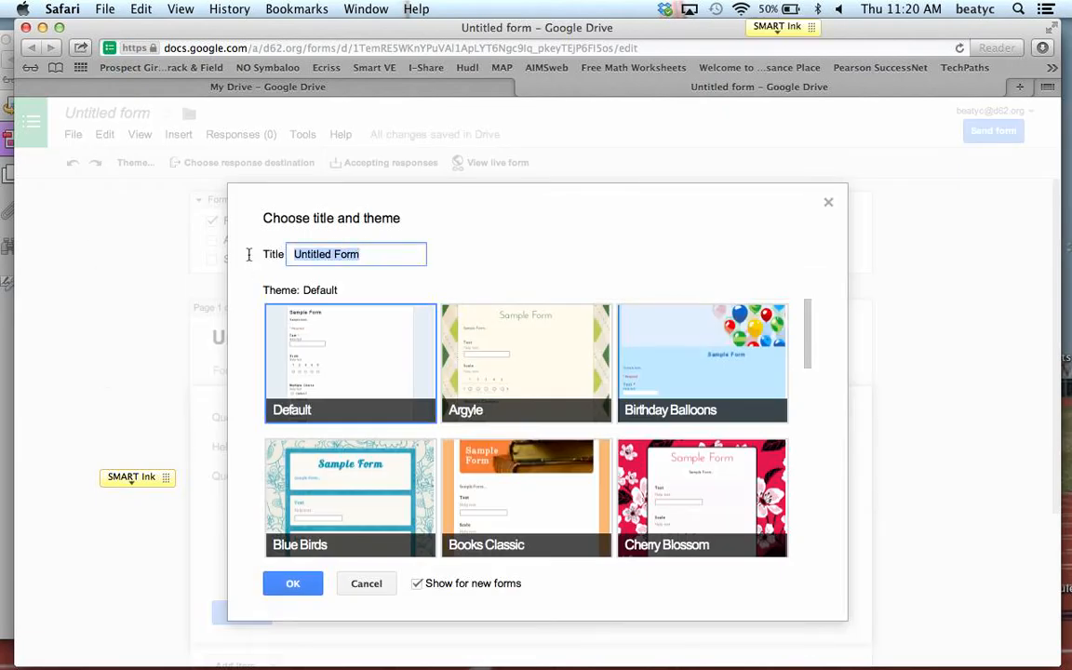
pyautogui.press('BackSpace')
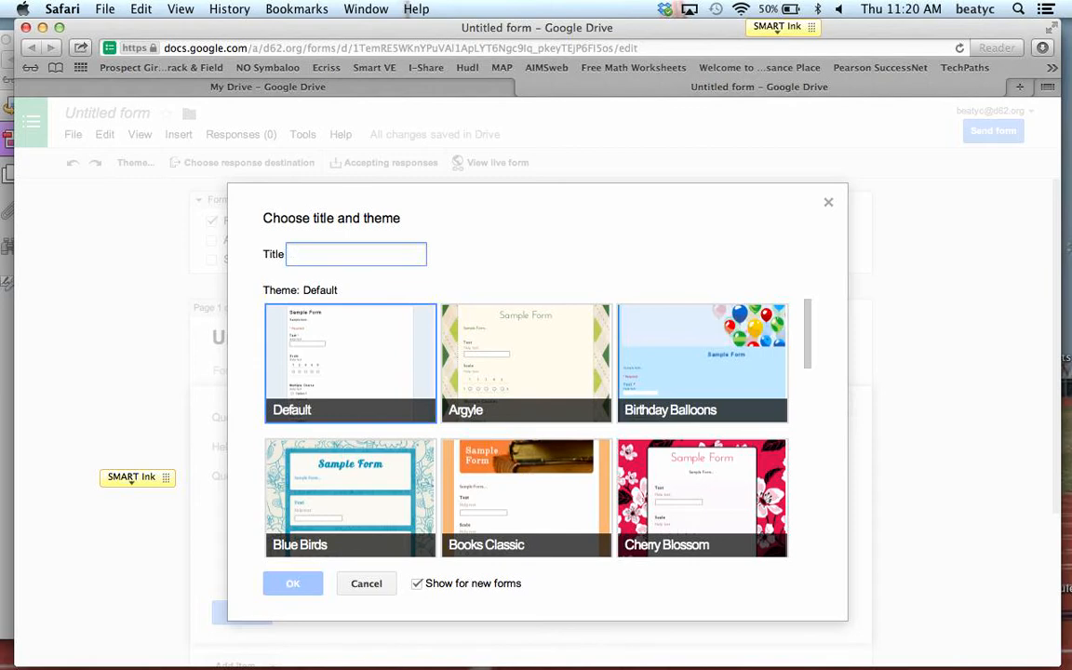
pyautogui.write('Wh')
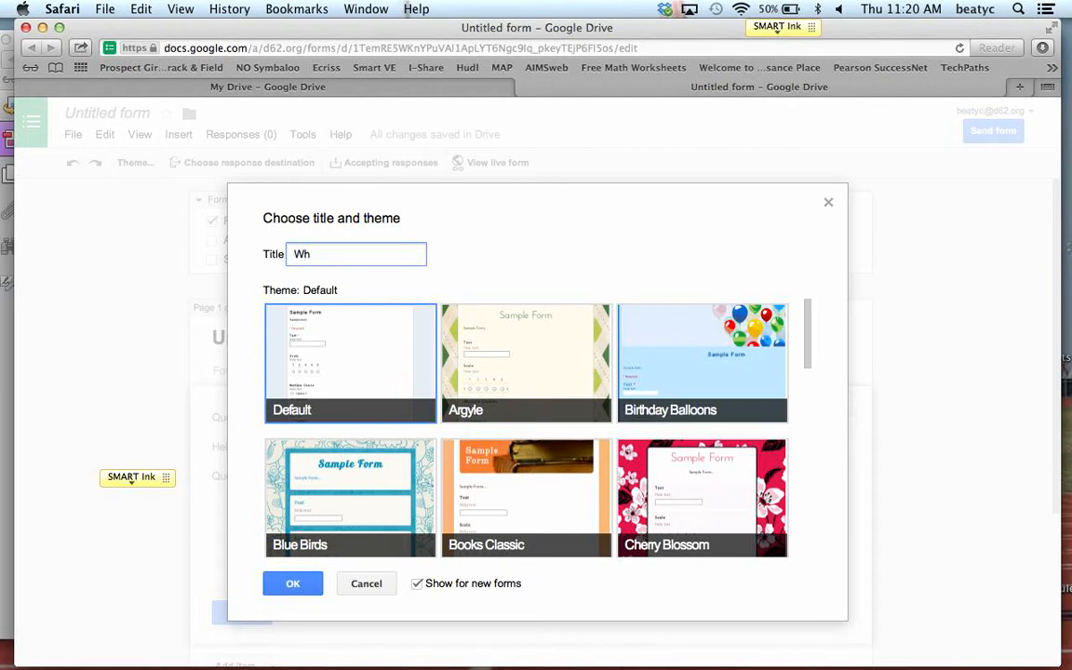
pyautogui.write('y')
pyautogui.press('BackSpace')
pyautogui.press('BackSpace')
pyautogui.press('BackSpace')
pyautogui.press('BackSpace')
pyautogui.write('Teachers')
# Choose the Notepaper theme for the form and confirm the title and theme.
pyautogui.scroll(-1, 420, 402)
pyautogui.scroll(-3, 420, 402)
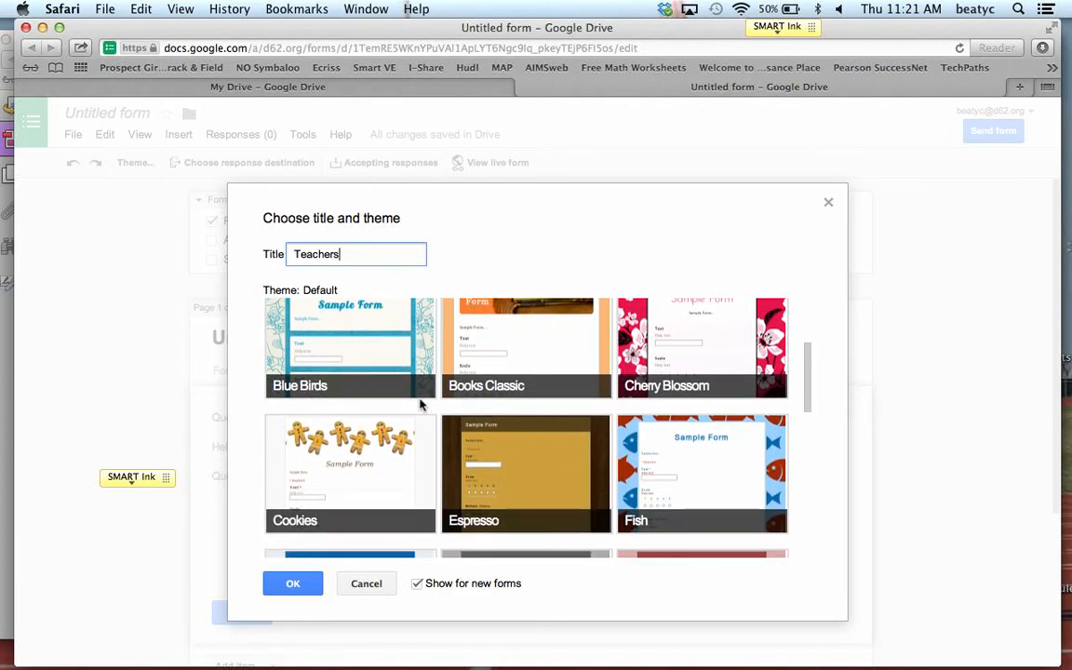
pyautogui.scroll(-2, 421, 404)
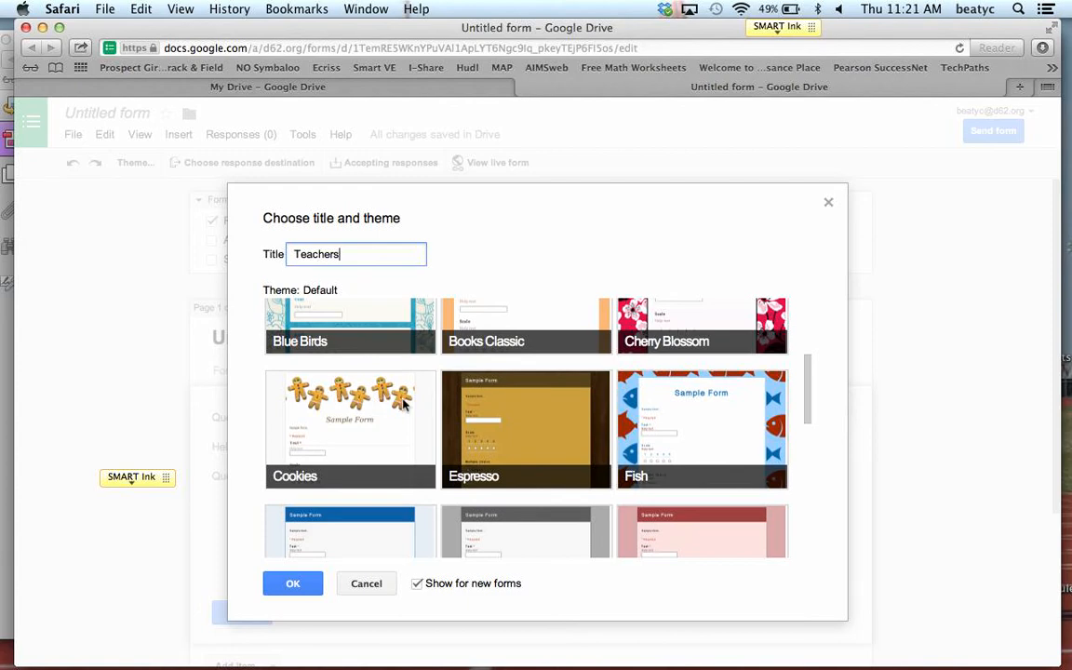
pyautogui.scroll(-5, 403, 402)
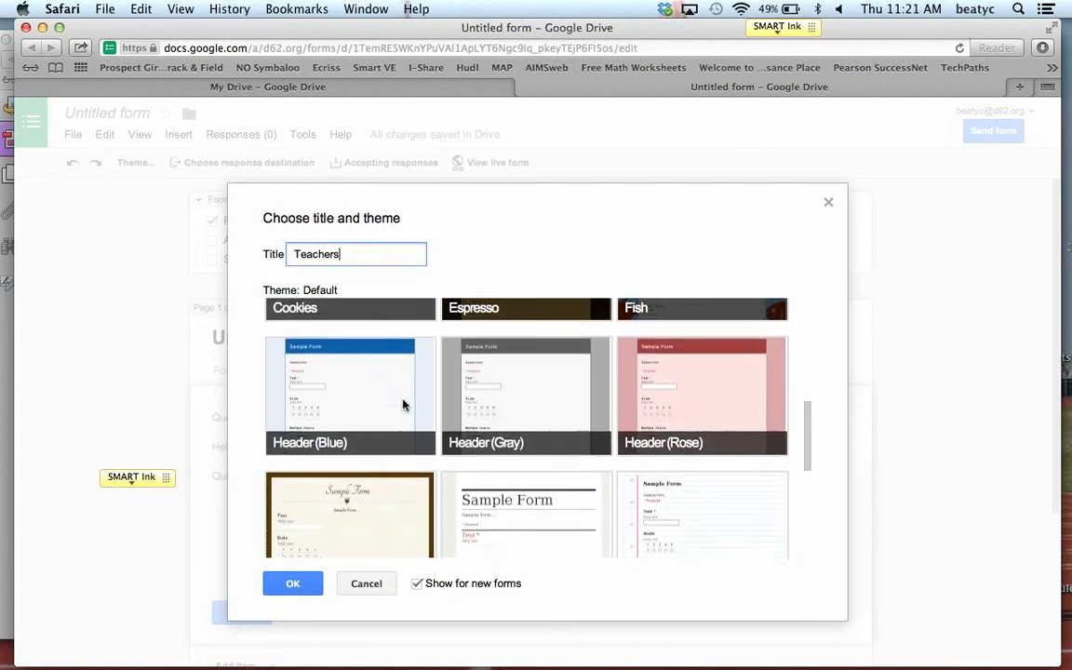
pyautogui.scroll(-3, 405, 403)
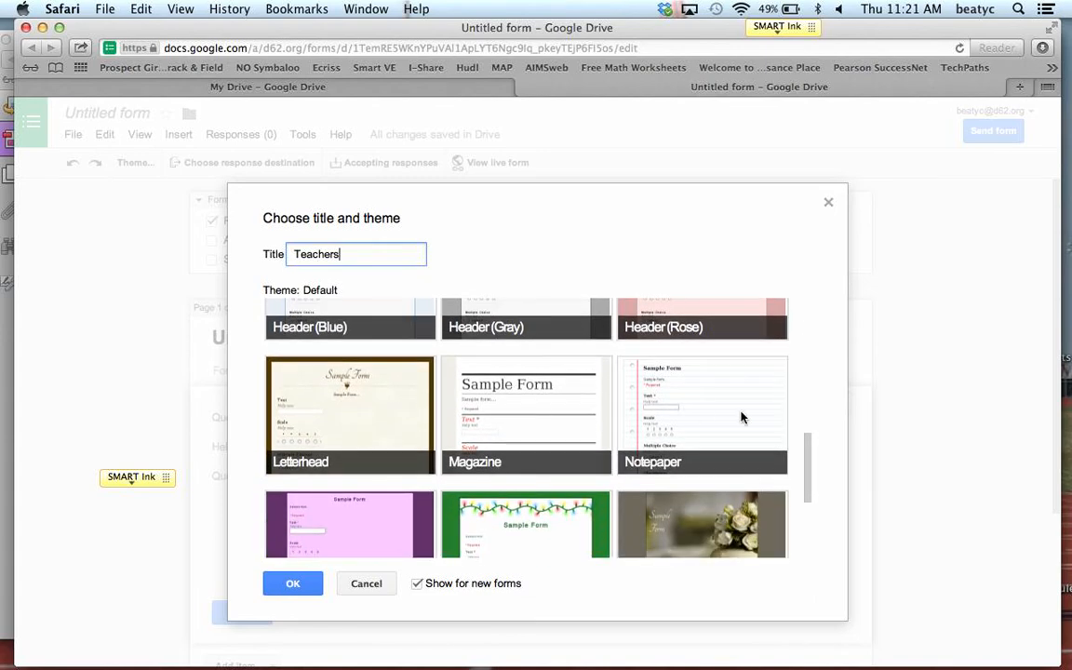
pyautogui.click(732, 414)
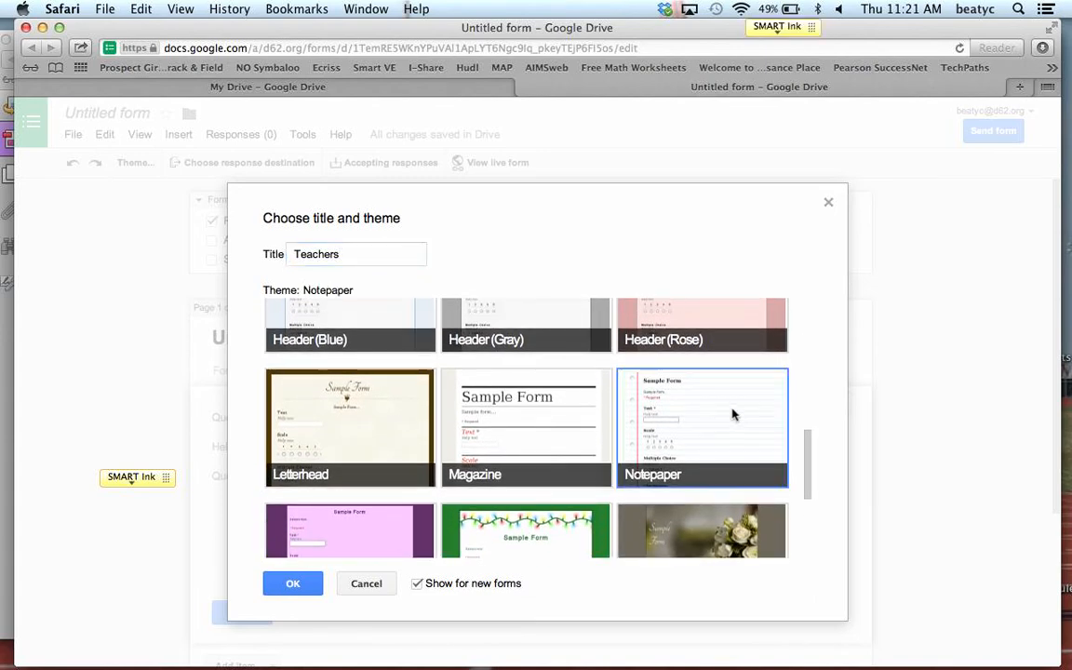
pyautogui.click(293, 583)
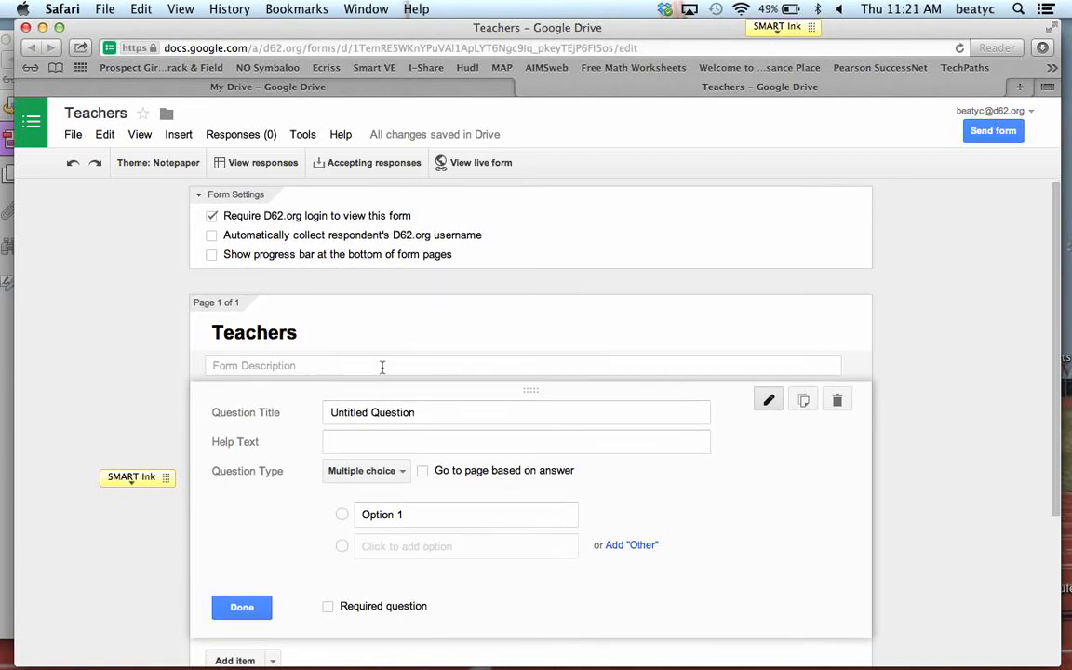
# Replace the first question's title with "Why did you become a teacher?".
pyautogui.scroll(-3, 381, 369)
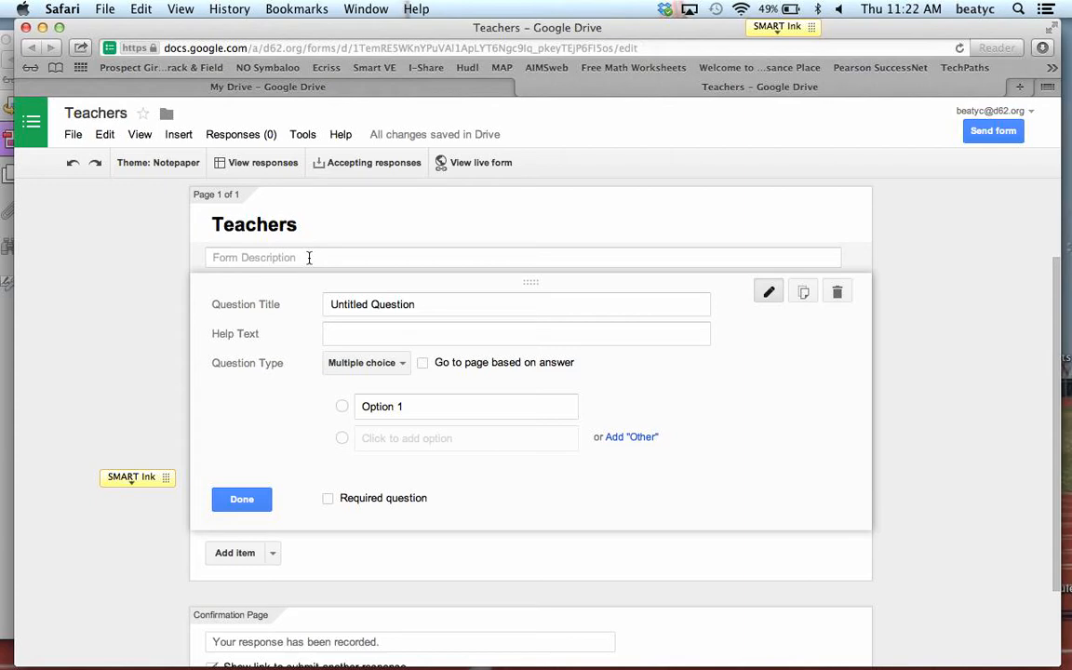
pyautogui.click(421, 303)
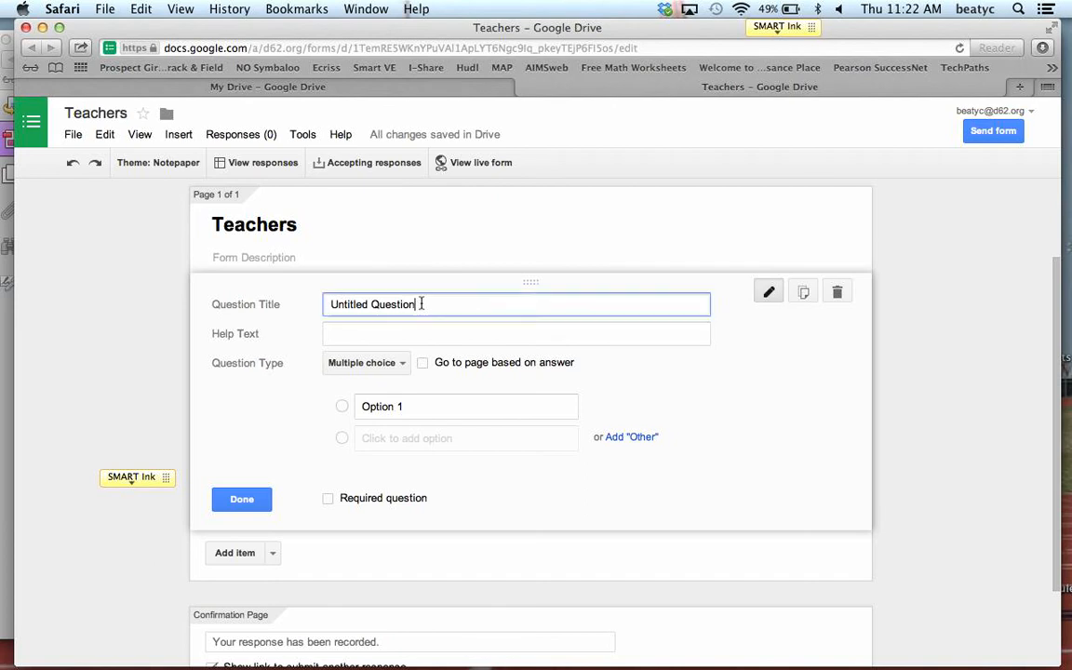
pyautogui.press('BackSpace')
pyautogui.press('BackSpace')
pyautogui.press('BackSpace')
pyautogui.press('BackSpace')
pyautogui.press('BackSpace')
pyautogui.press('BackSpace')
pyautogui.press('BackSpace')
pyautogui.press('BackSpace')
pyautogui.press('BackSpace')
pyautogui.press('BackSpace')
pyautogui.press('BackSpace')
pyautogui.press('BackSpace')
pyautogui.press('BackSpace')
pyautogui.press('BackSpace')
pyautogui.press('BackSpace')
pyautogui.press('BackSpace')
pyautogui.press('BackSpace')
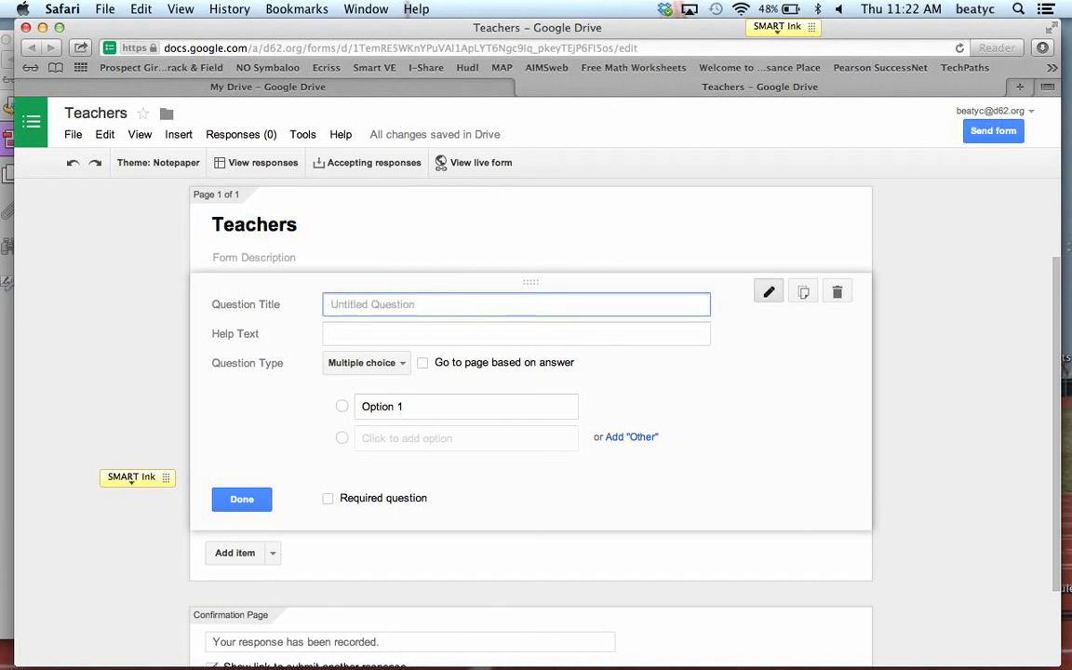
pyautogui.write('Why did you become a teah')
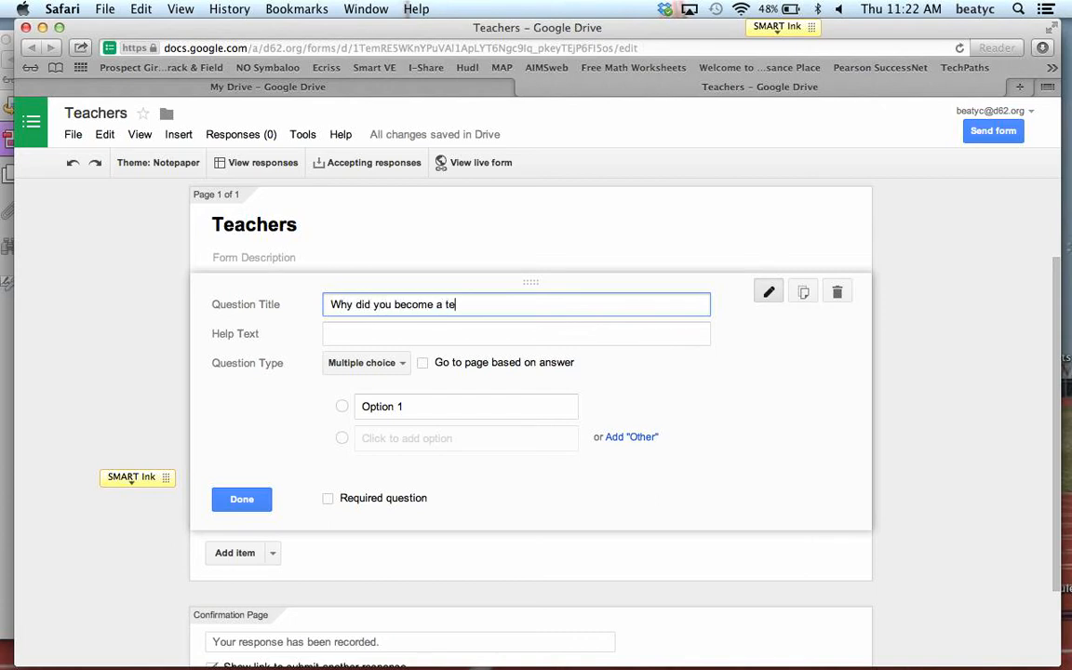
pyautogui.press('BackSpace')
pyautogui.press('BackSpace')
pyautogui.write('c')
pyautogui.press('BackSpace')
pyautogui.write('acher?')
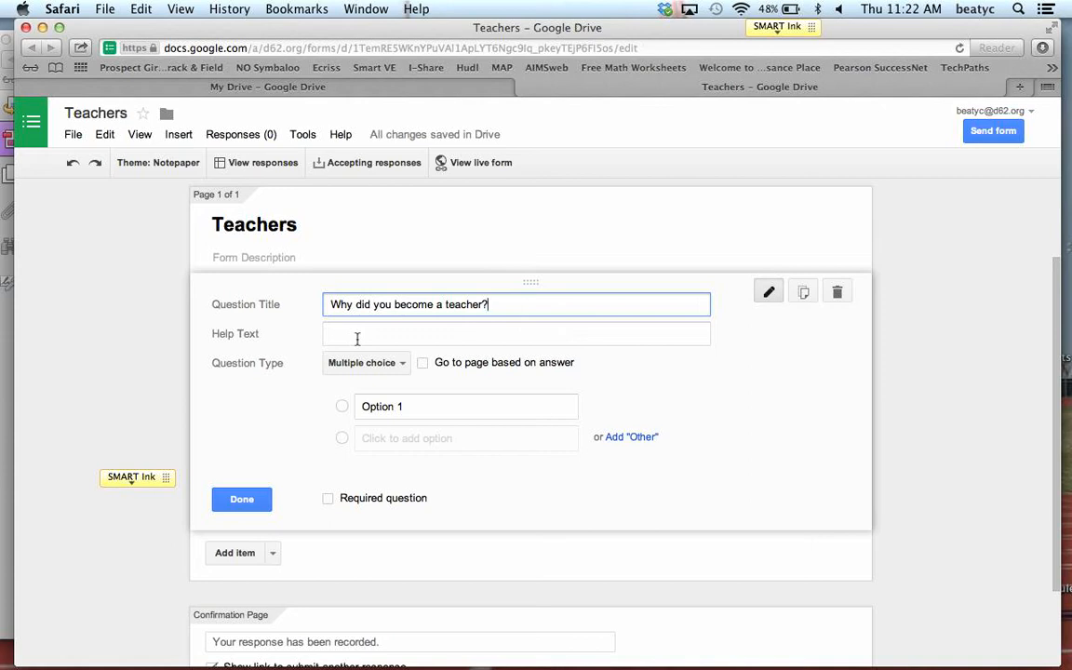
# Set the first question's type to Paragraph text, make it required, and finish editing it.
pyautogui.click(404, 367)
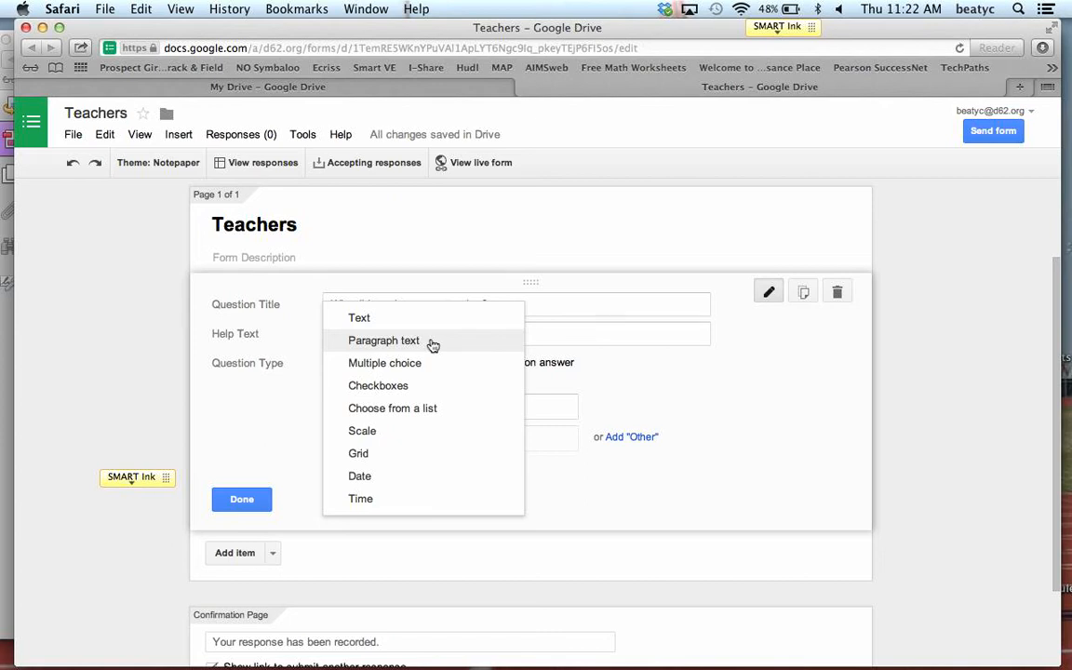
pyautogui.click(432, 345)
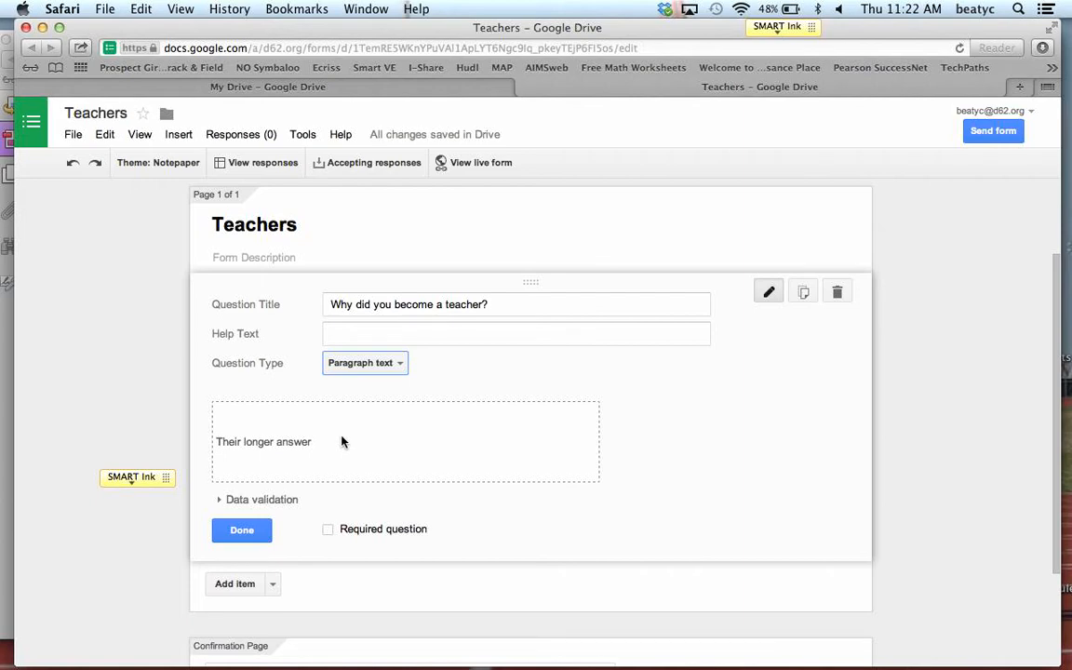
pyautogui.click(331, 530)
pyautogui.click(241, 530)
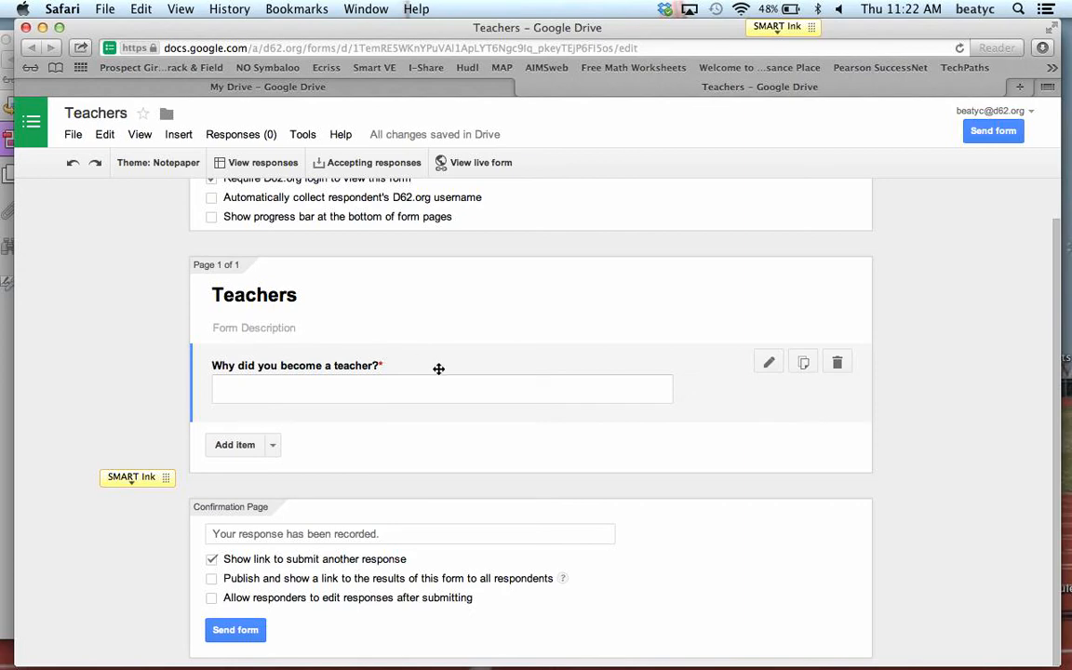
pyautogui.click(770, 363)
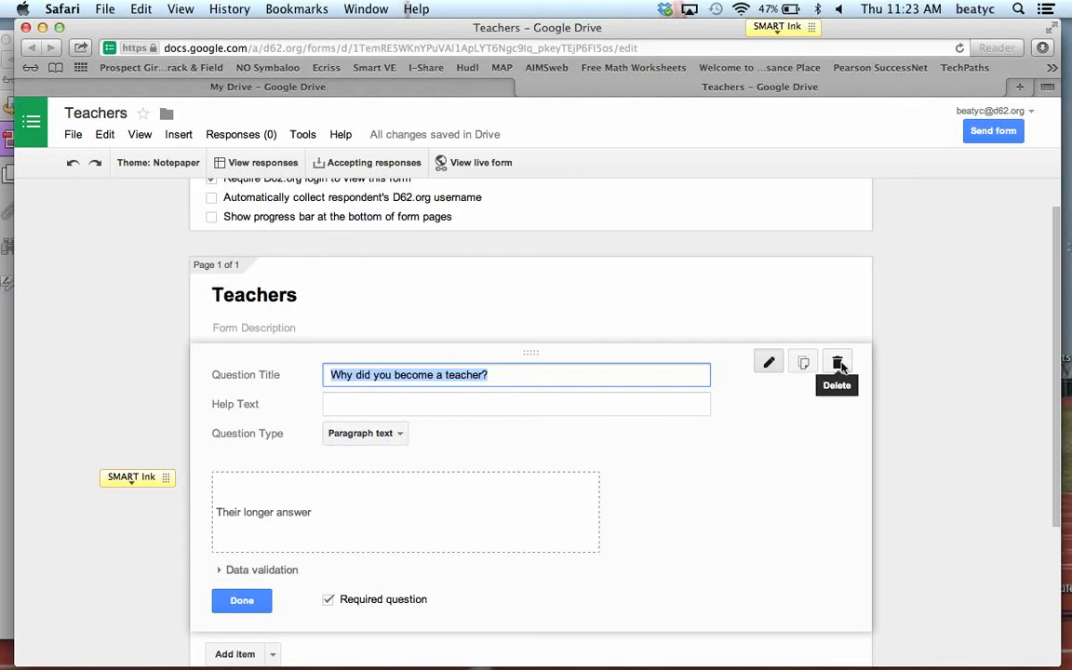
pyautogui.click(244, 600)
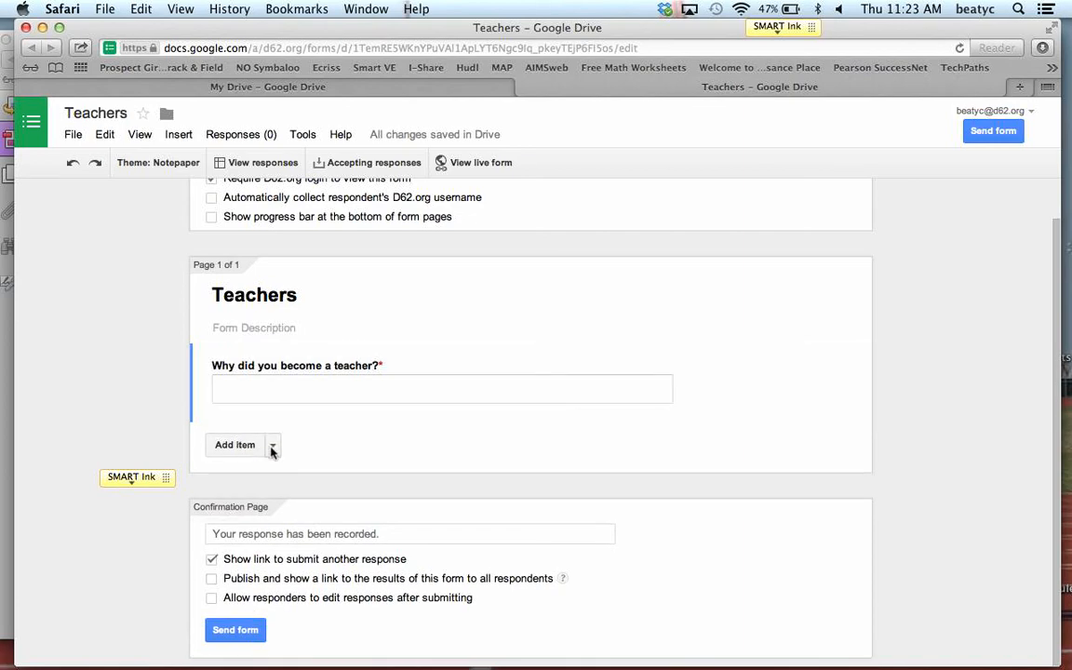
# Add a multiple choice question titled "How many years of school have you gone through to be a teachers?".
pyautogui.click(274, 448)
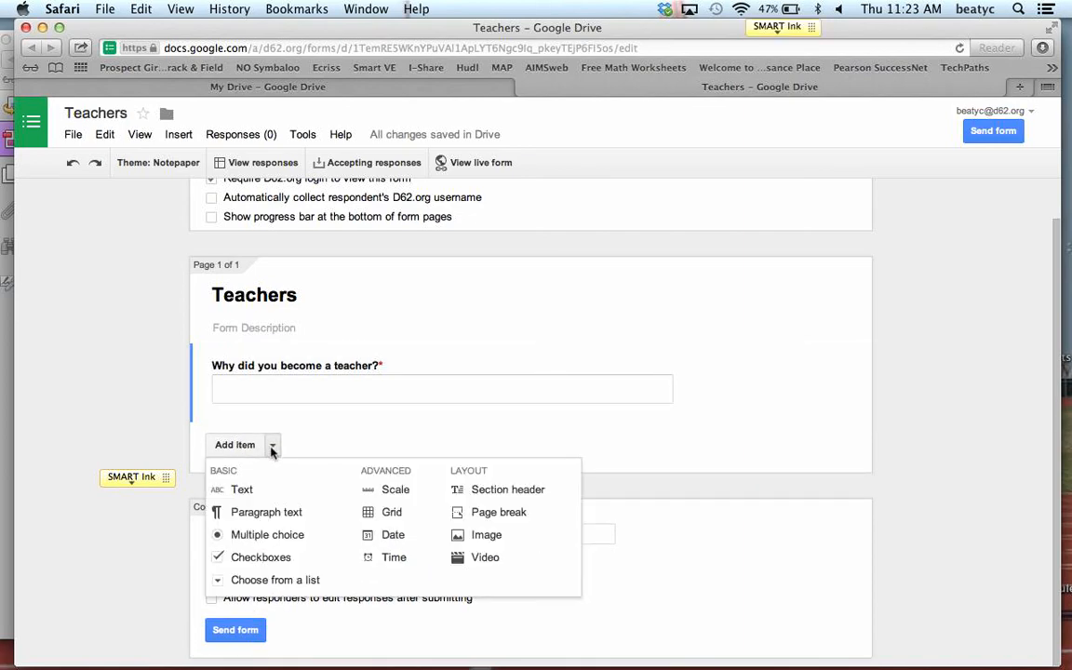
pyautogui.click(264, 536)
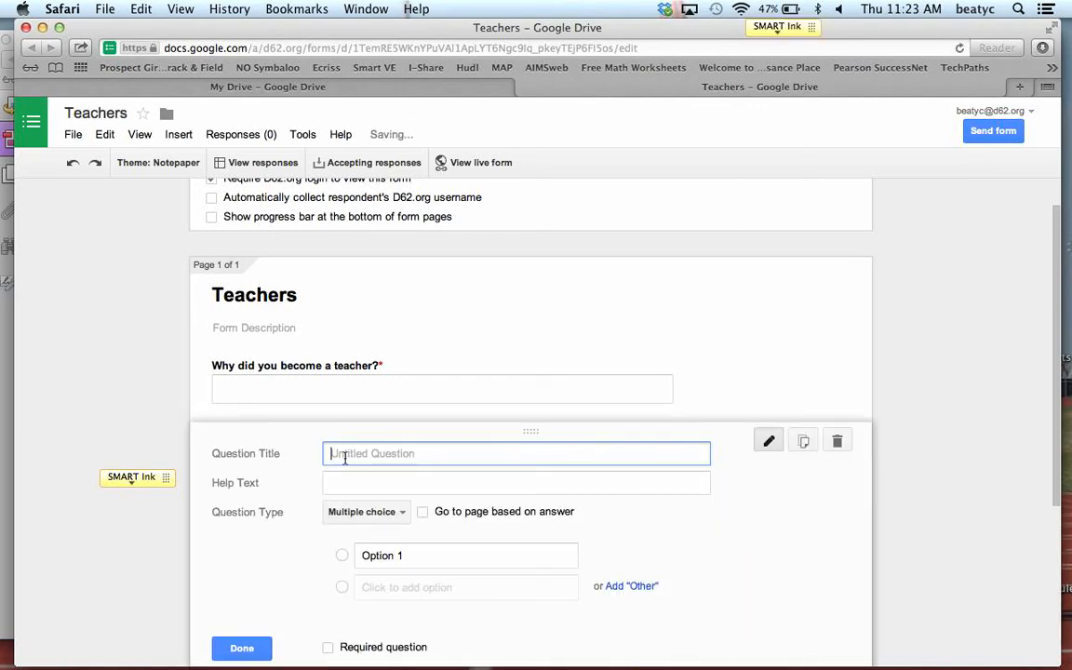
pyautogui.write('H')
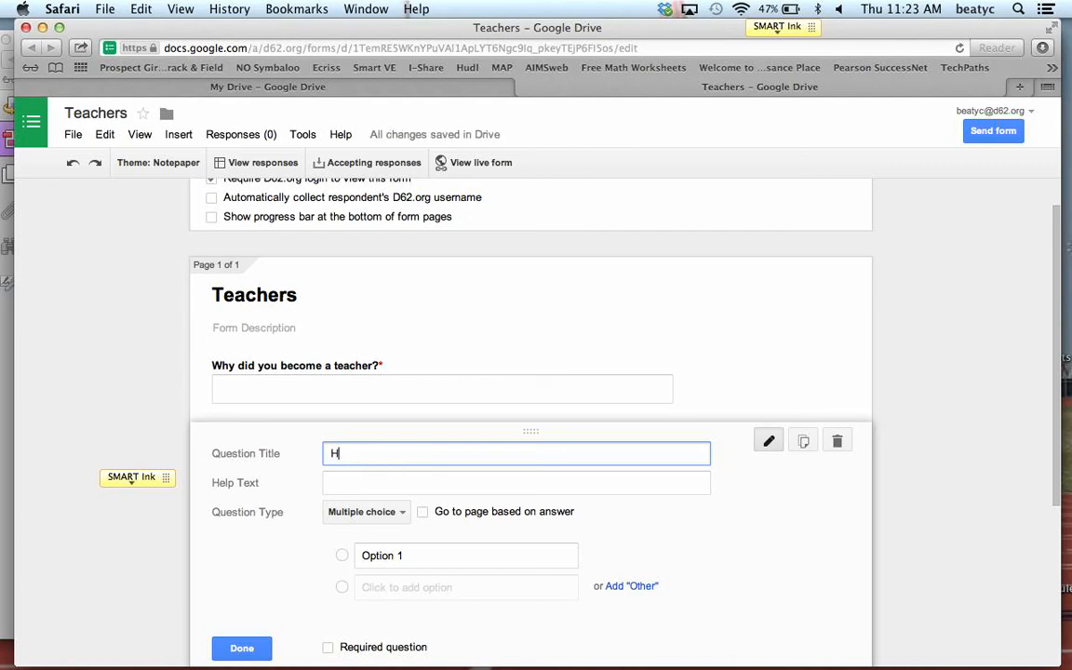
pyautogui.write('ow many years')
pyautogui.write(' of sch')
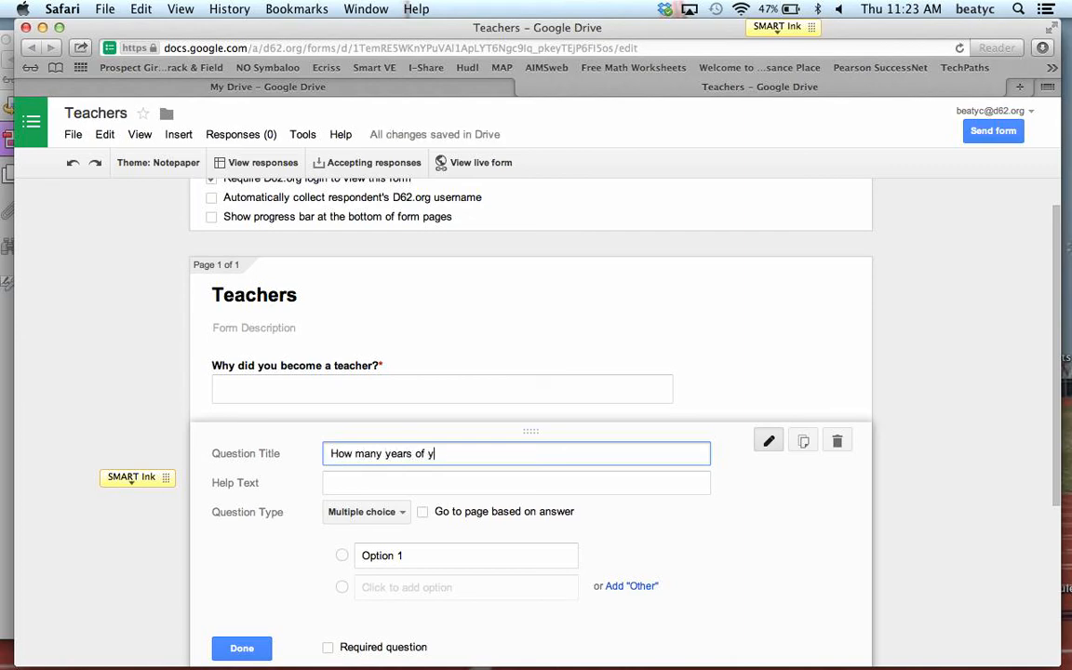
pyautogui.write('ool have you gone ')
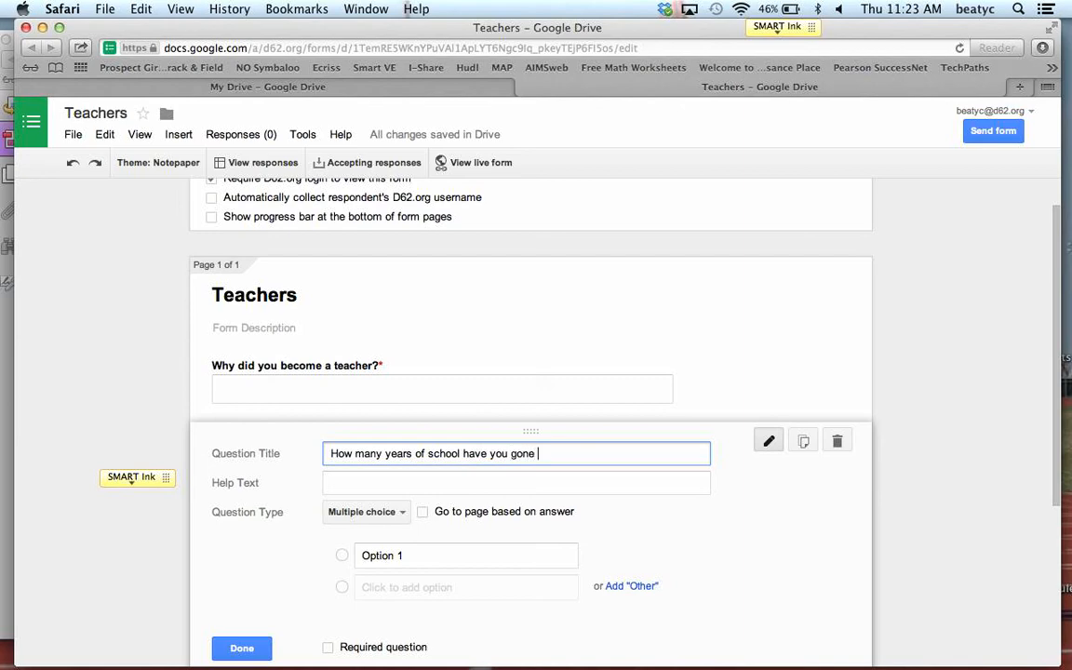
pyautogui.write('through to be a teachers?')
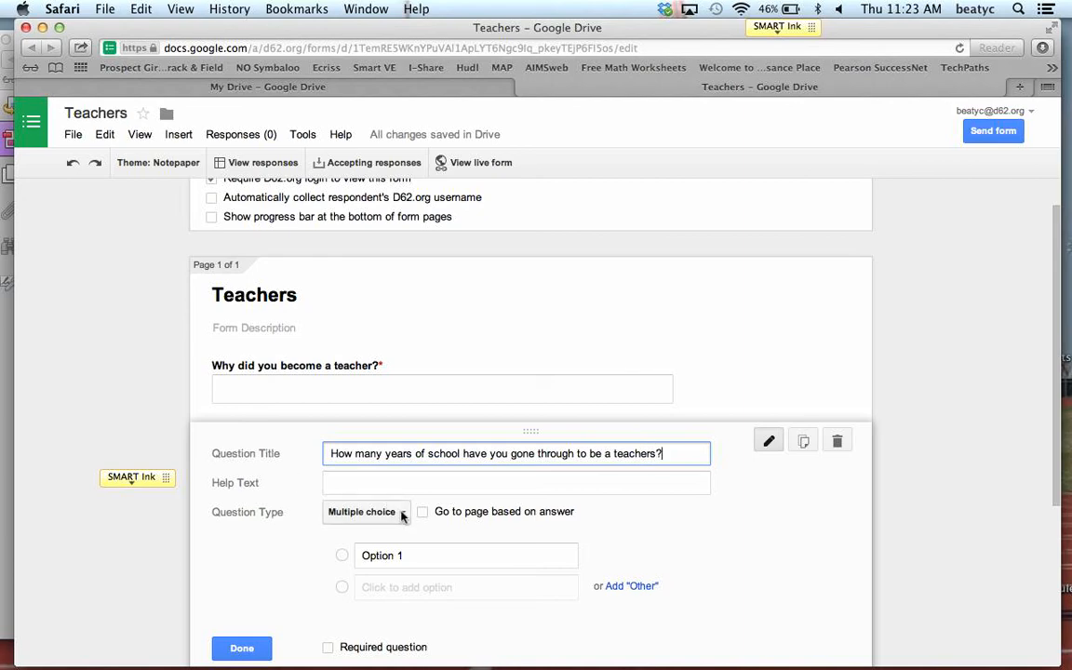
# Set the first answer option of the multiple choice question to "high school".
pyautogui.click(408, 556)
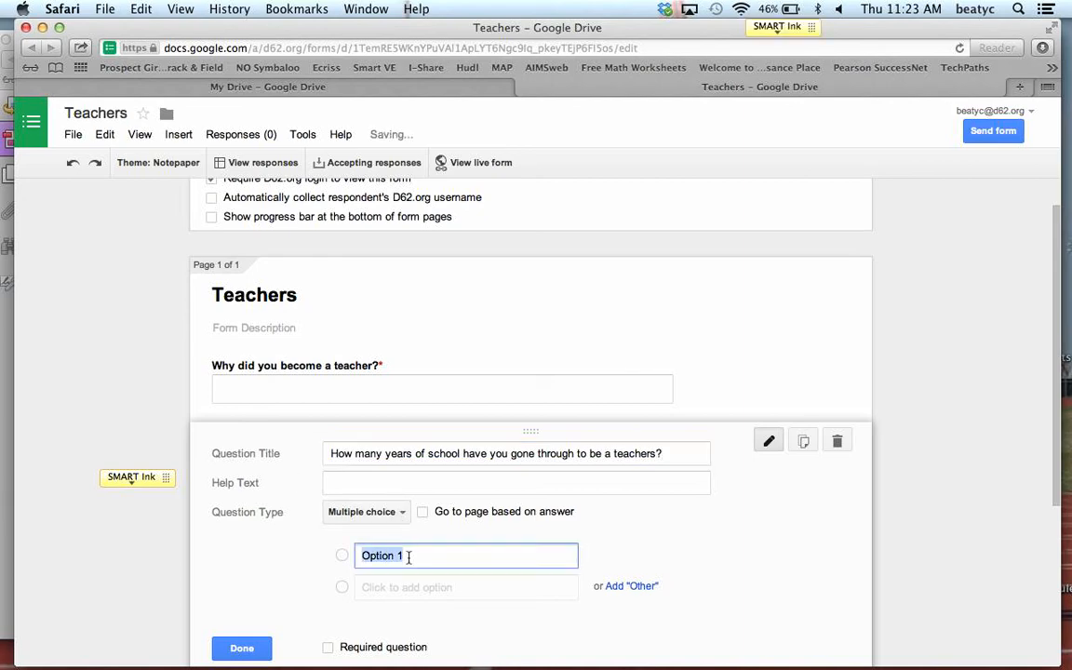
pyautogui.press('BackSpace')
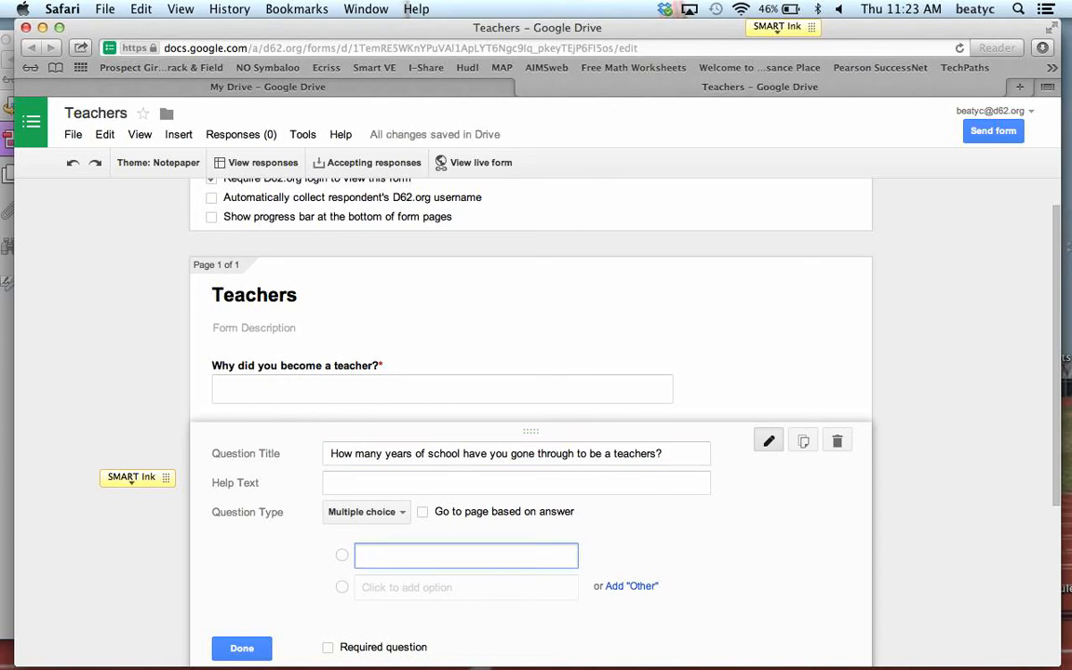
pyautogui.write('high school')
# Add a second answer option reading "college/university" to the multiple choice question.
pyautogui.click(420, 590)
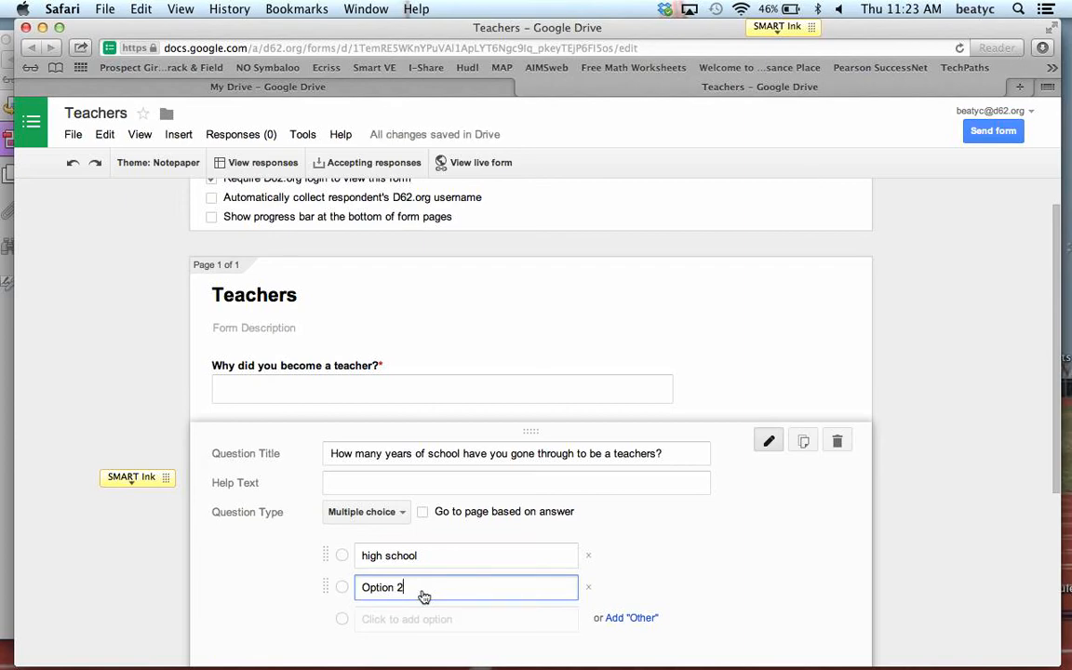
pyautogui.press('BackSpace')
pyautogui.press('BackSpace')
pyautogui.press('BackSpace')
pyautogui.press('BackSpace')
pyautogui.press('BackSpace')
pyautogui.press('BackSpace')
pyautogui.press('BackSpace')
pyautogui.press('BackSpace')
pyautogui.write('college/un')
pyautogui.write('sity')
pyautogui.click(424, 618)
pyautogui.write('g')
pyautogui.press('BackSpace')
pyautogui.press('BackSpace')
pyautogui.press('BackSpace')
pyautogui.press('BackSpace')
pyautogui.press('BackSpace')
pyautogui.press('BackSpace')
pyautogui.press('BackSpace')
pyautogui.press('BackSpace')
pyautogui.press('BackSpace')
pyautogui.press('BackSpace')
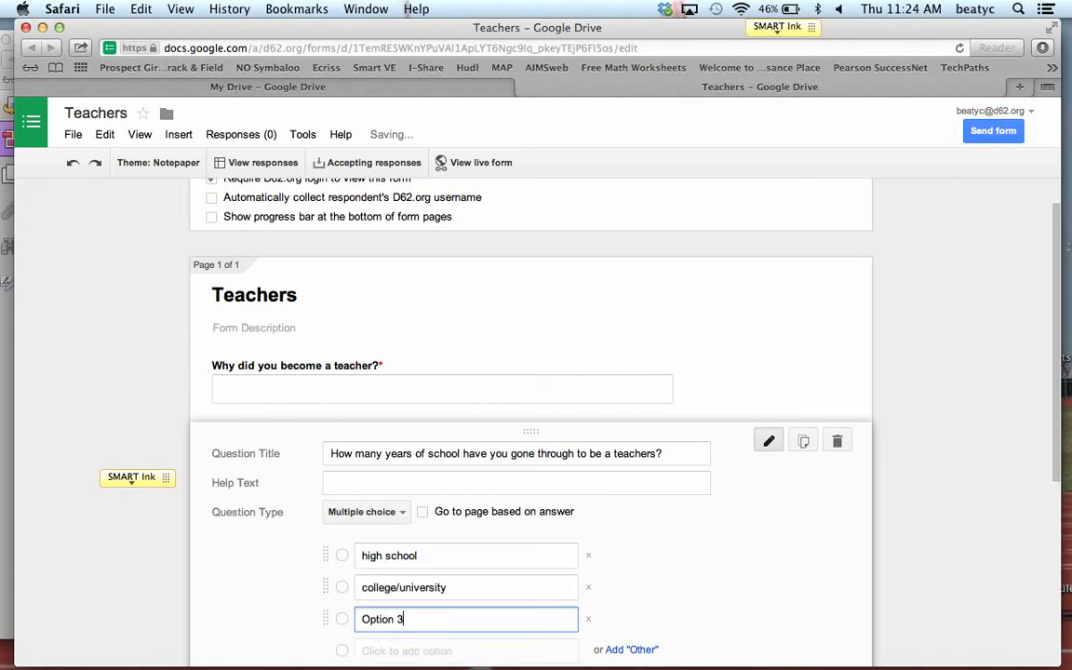
pyautogui.write('gra')
pyautogui.press('BackSpace')
pyautogui.press('BackSpace')
pyautogui.press('BackSpace')
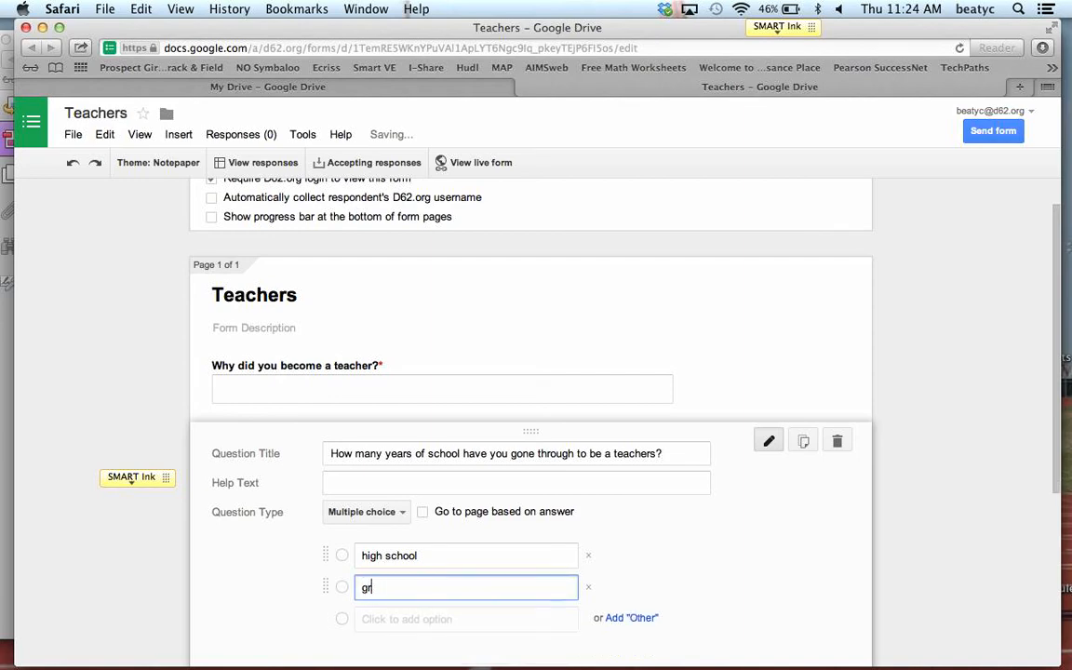
pyautogui.write('h')
pyautogui.press('BackSpace')
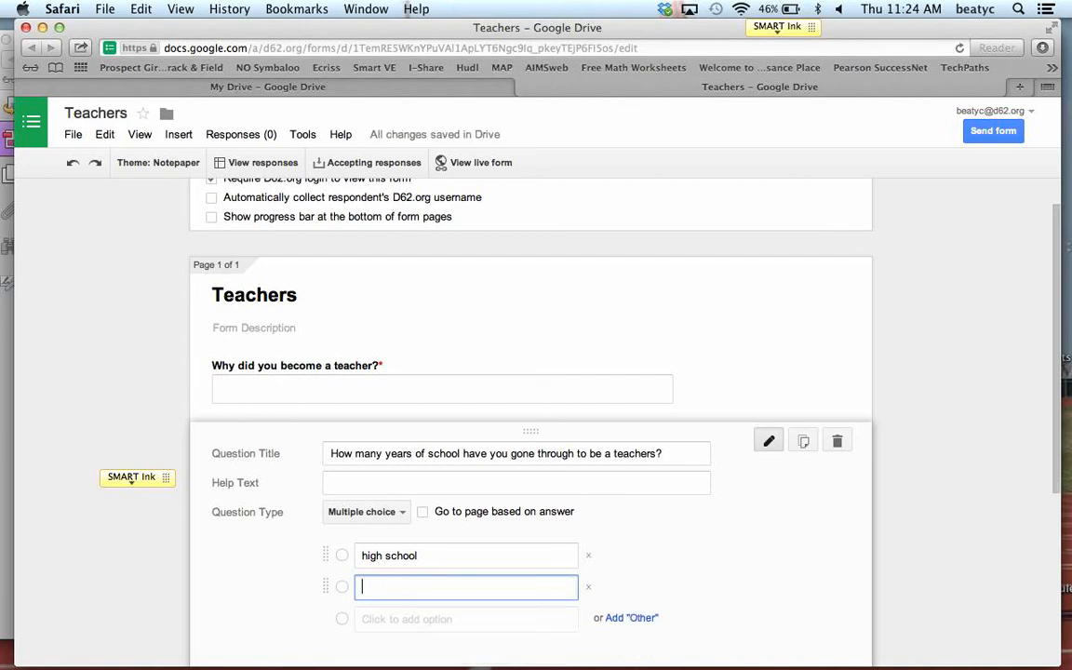
pyautogui.write('college/university')
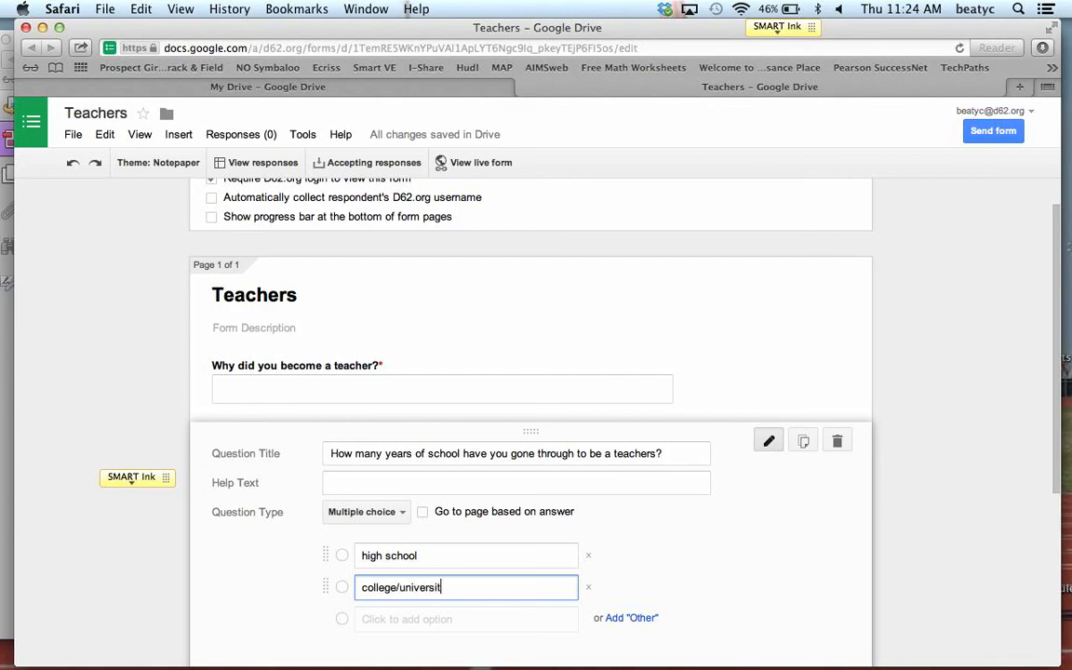
# Add a third answer option reading "graduate degree" to the multiple choice question.
pyautogui.click(430, 621)
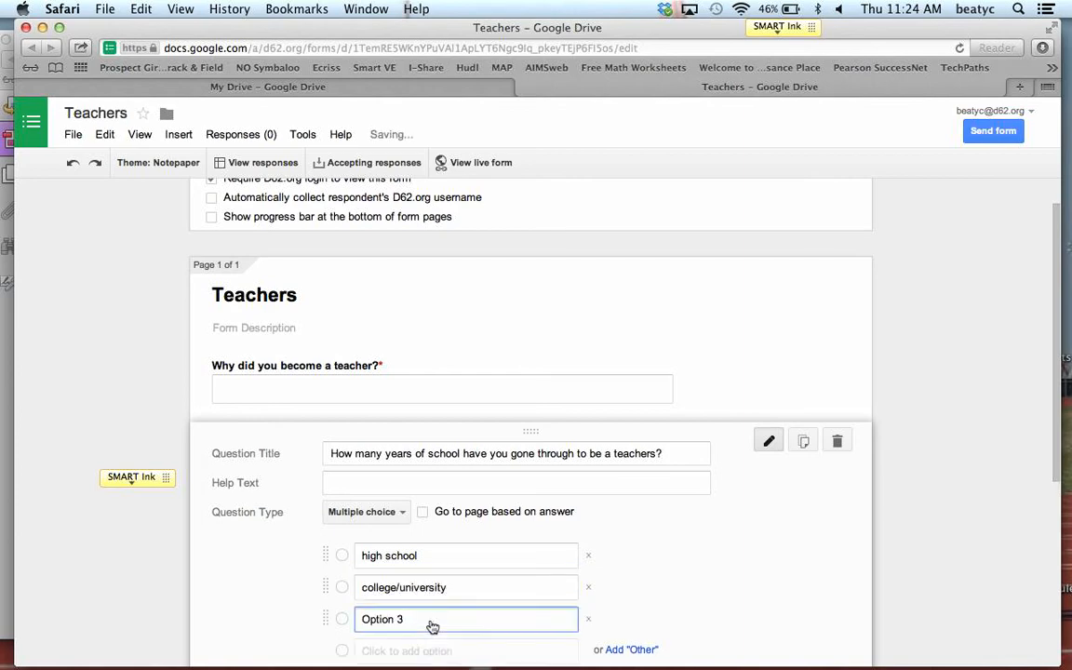
pyautogui.press('BackSpace')
pyautogui.press('BackSpace')
pyautogui.press('BackSpace')
pyautogui.press('BackSpace')
pyautogui.press('BackSpace')
pyautogui.press('BackSpace')
pyautogui.press('BackSpace')
pyautogui.press('BackSpace')
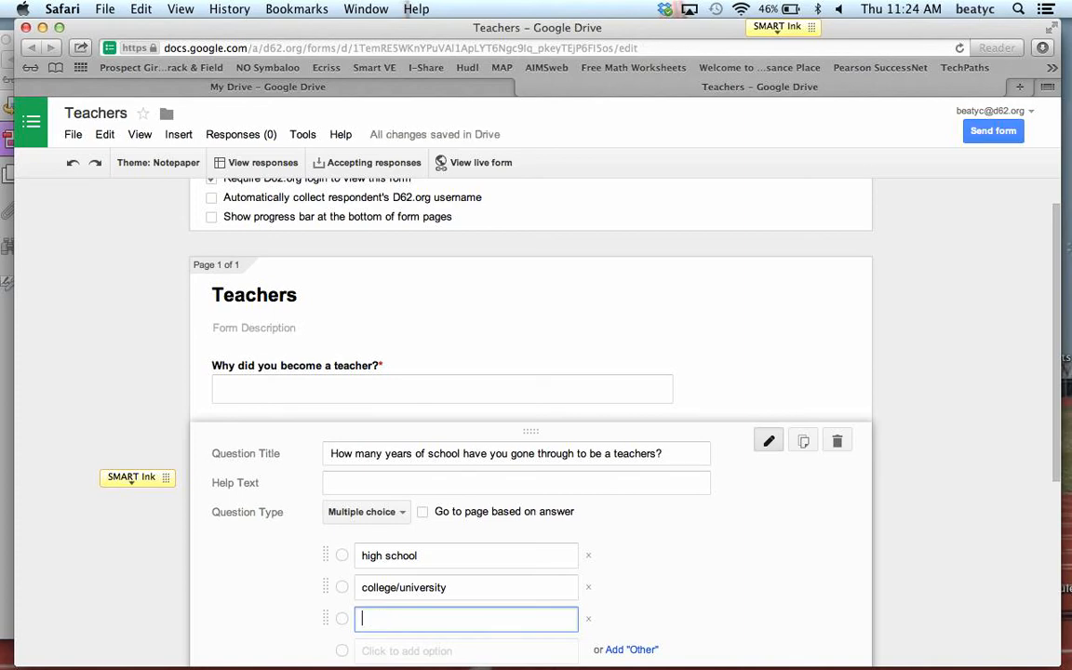
pyautogui.write('one gra')
pyautogui.press('BackSpace')
pyautogui.press('BackSpace')
pyautogui.press('BackSpace')
pyautogui.press('BackSpace')
pyautogui.press('BackSpace')
pyautogui.press('BackSpace')
pyautogui.press('BackSpace')
pyautogui.write('d')
pyautogui.write('raduate degre')
pyautogui.write('e')
pyautogui.scroll(-2, 131, 481)
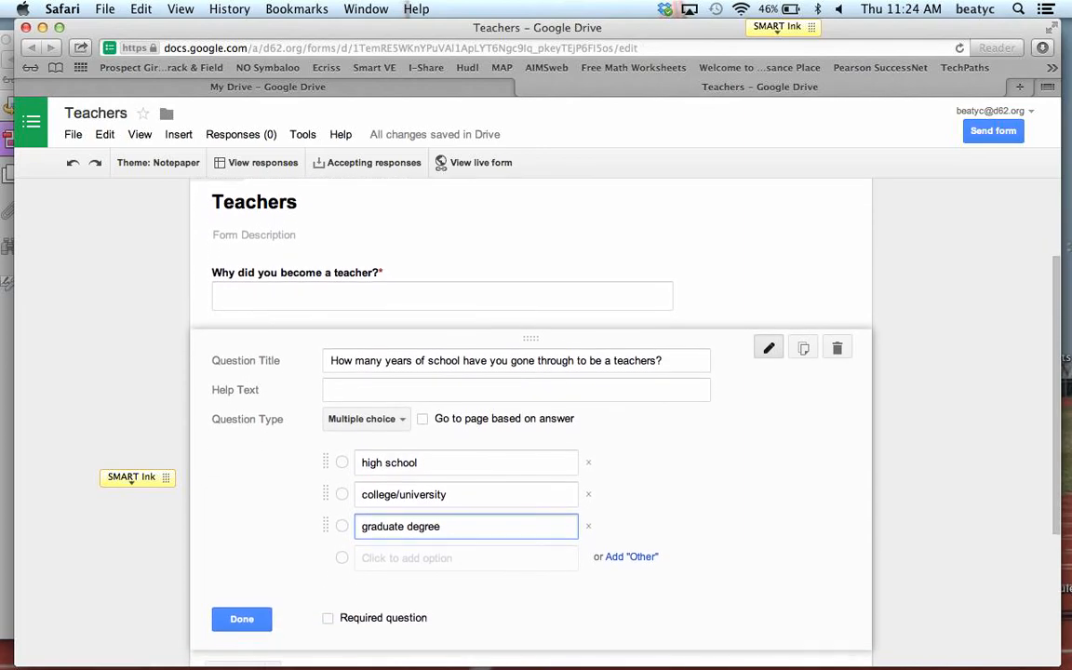
# Add a fourth answer option reading "post graduate degree" to the multiple choice question and make the question required.
pyautogui.click(419, 561)
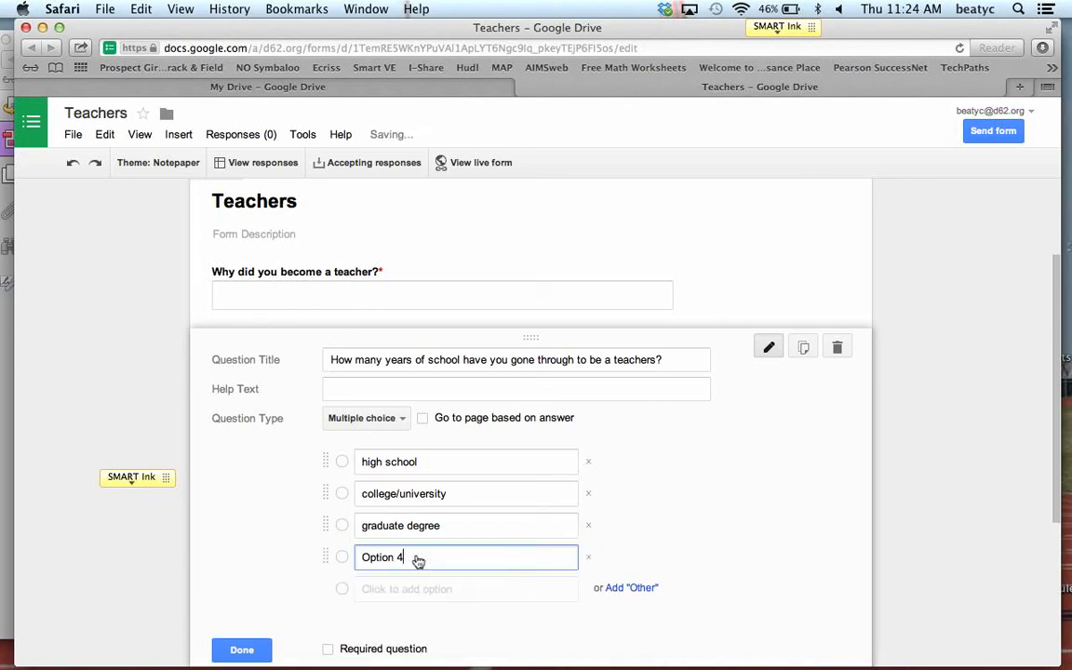
pyautogui.press('BackSpace')
pyautogui.press('BackSpace')
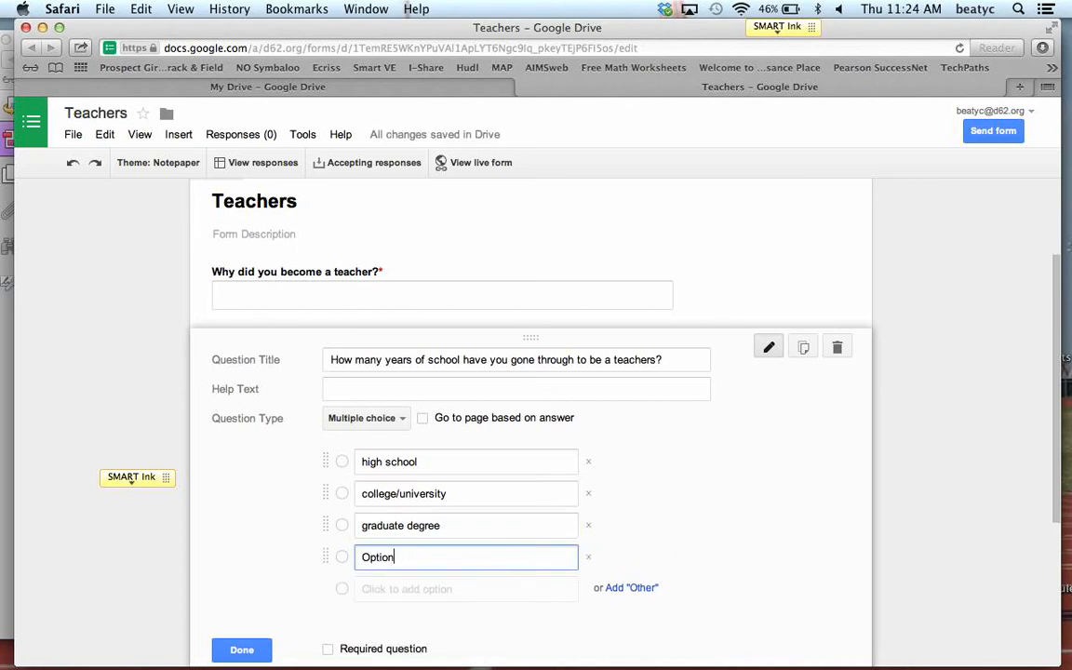
pyautogui.press('BackSpace')
pyautogui.press('BackSpace')
pyautogui.press('BackSpace')
pyautogui.press('BackSpace')
pyautogui.press('BackSpace')
pyautogui.press('BackSpace')
pyautogui.write('post graduate degree')
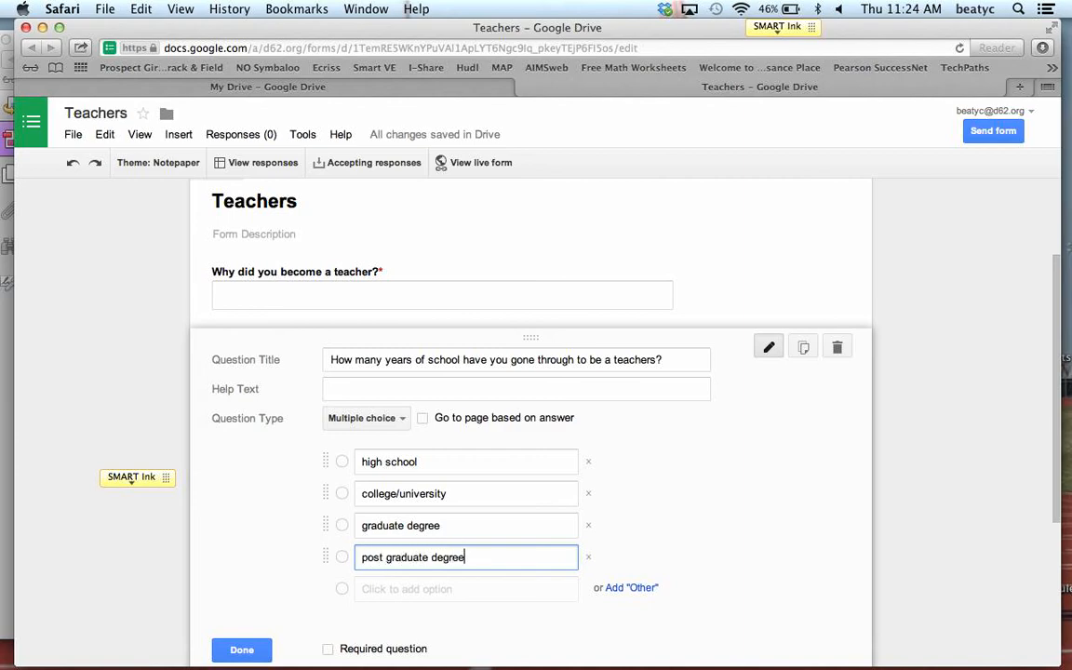
pyautogui.click(332, 651)
pyautogui.click(241, 650)
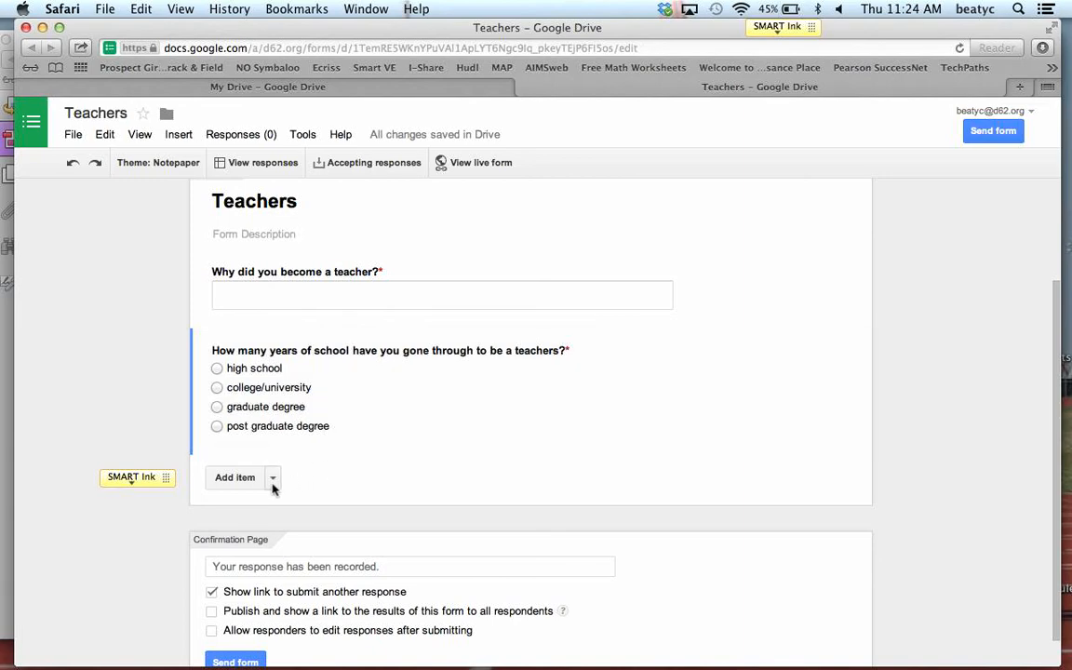
pyautogui.click(273, 486)
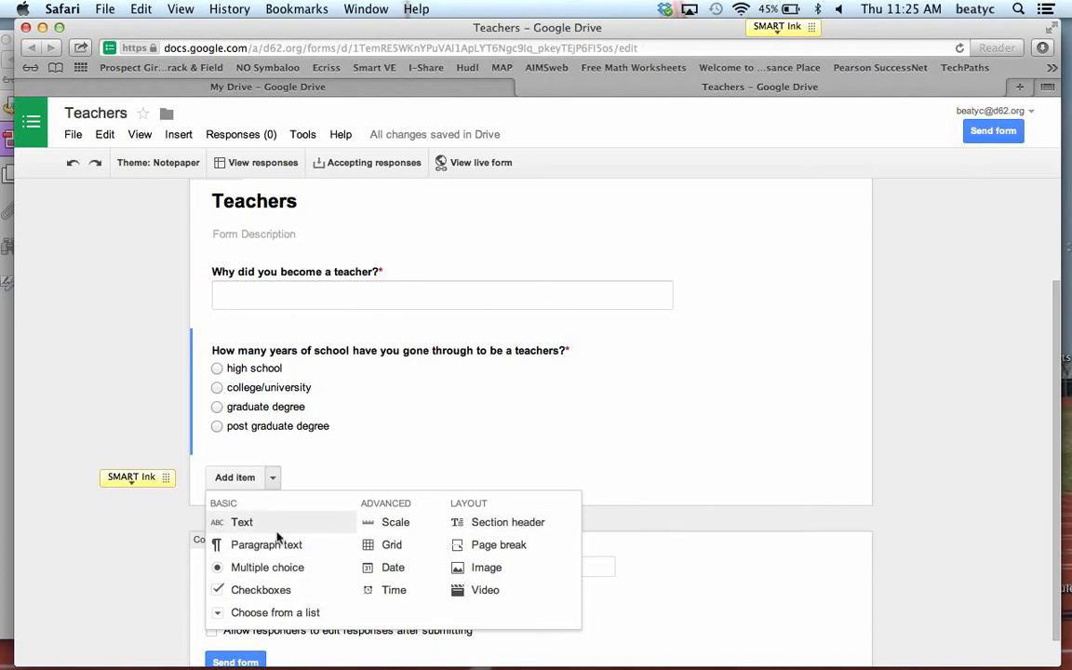
pyautogui.click(150, 419)
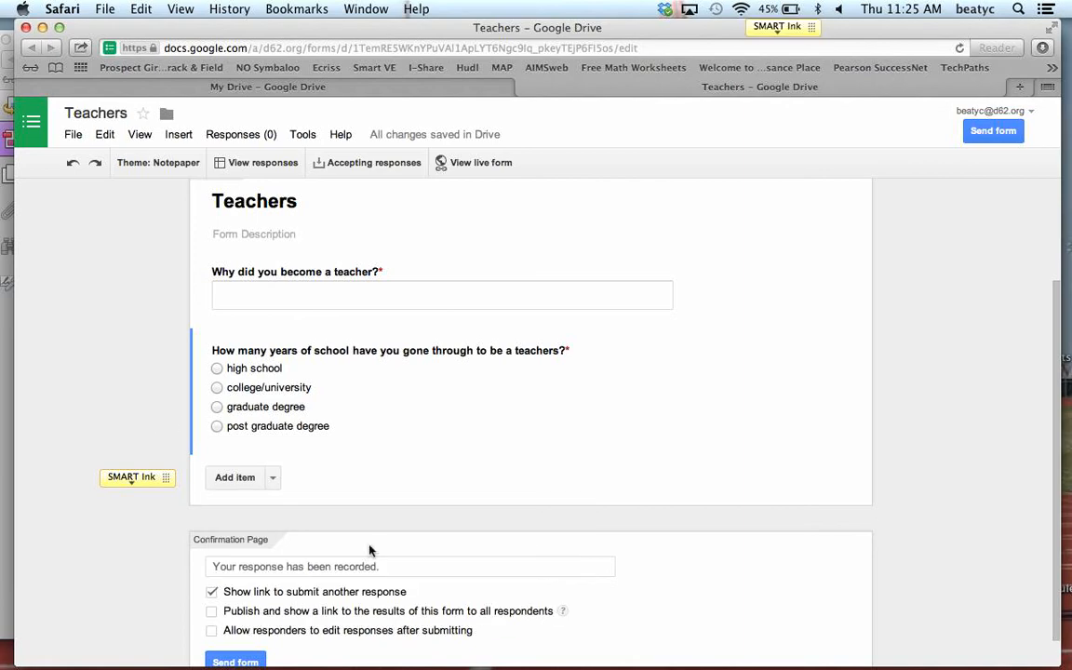
# Append "Thank you for your time." to the confirmation message and turn off the link to submit another response.
pyautogui.scroll(-1, 433, 614)
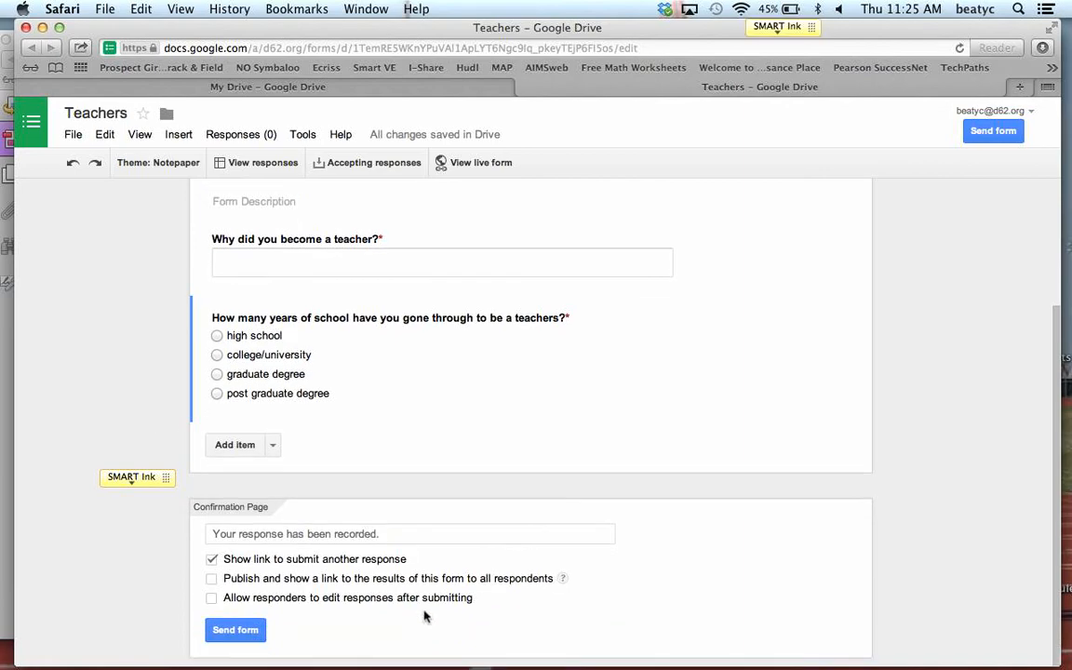
pyautogui.click(392, 533)
pyautogui.write('Thank y')
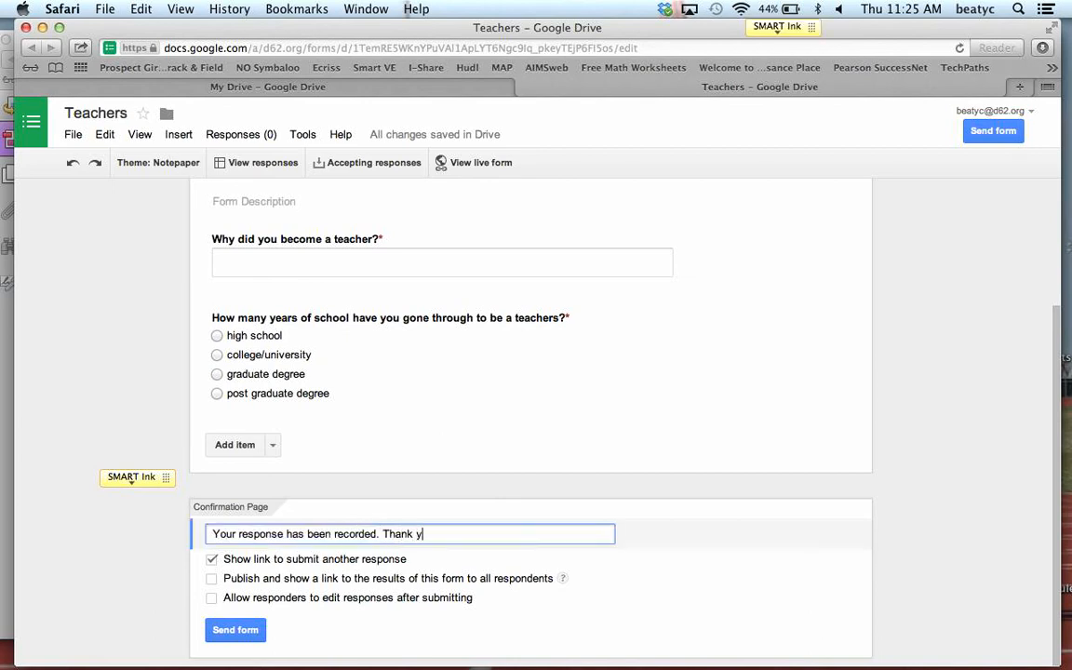
pyautogui.write('ou for your time.')
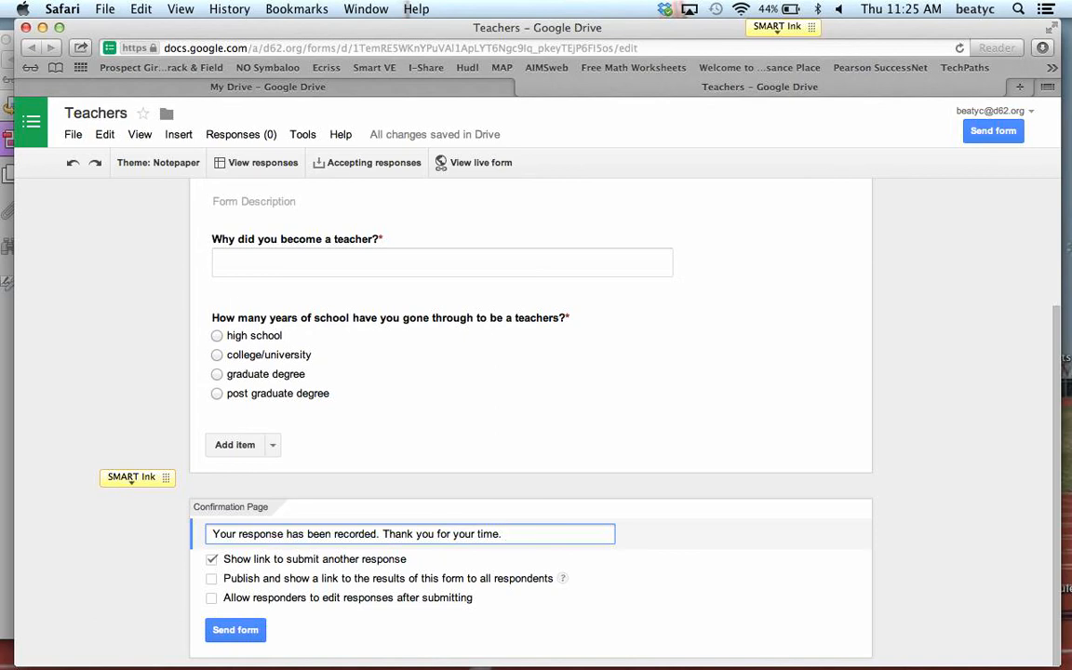
pyautogui.click(212, 560)
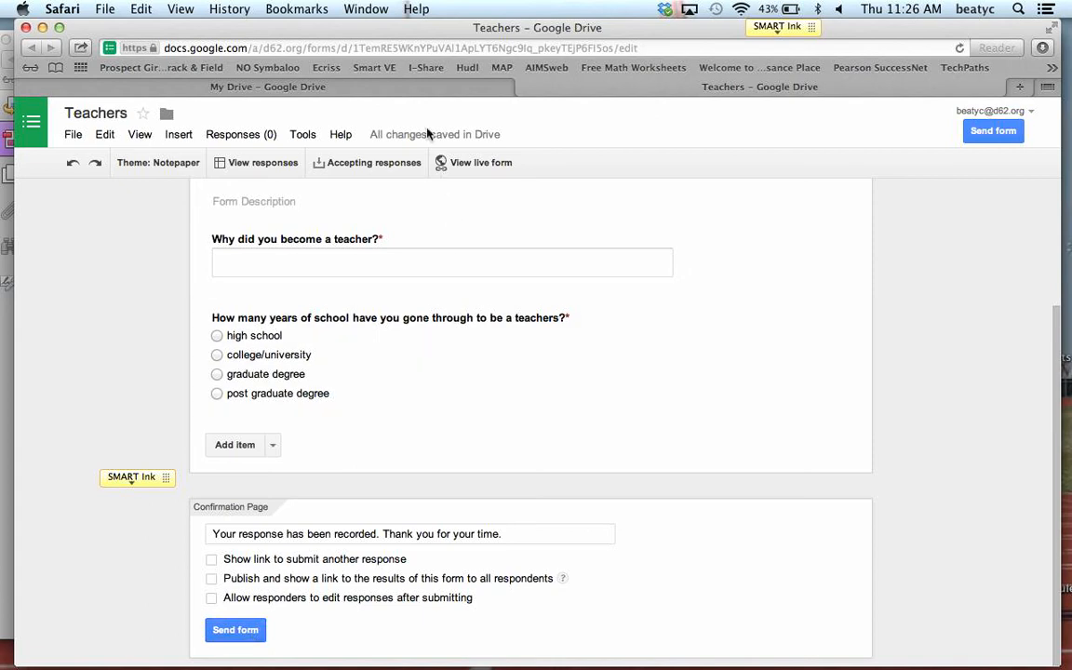
# Open the Teachers (Responses) spreadsheet from My Drive to examine its question columns.
pyautogui.moveTo(419, 131)
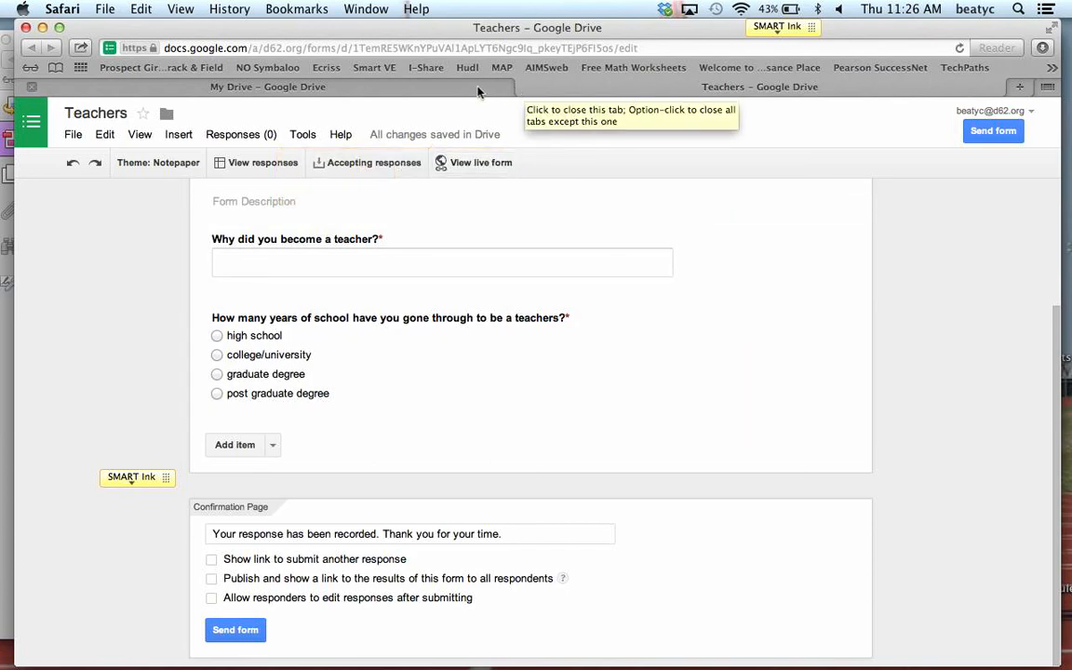
pyautogui.click(438, 87)
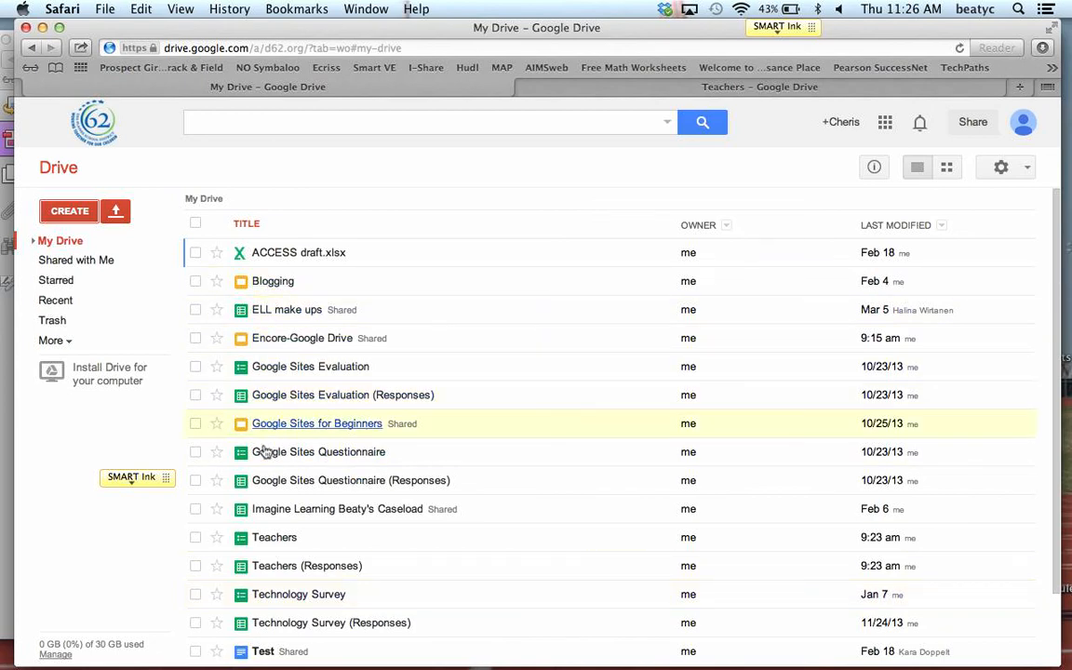
pyautogui.click(271, 567)
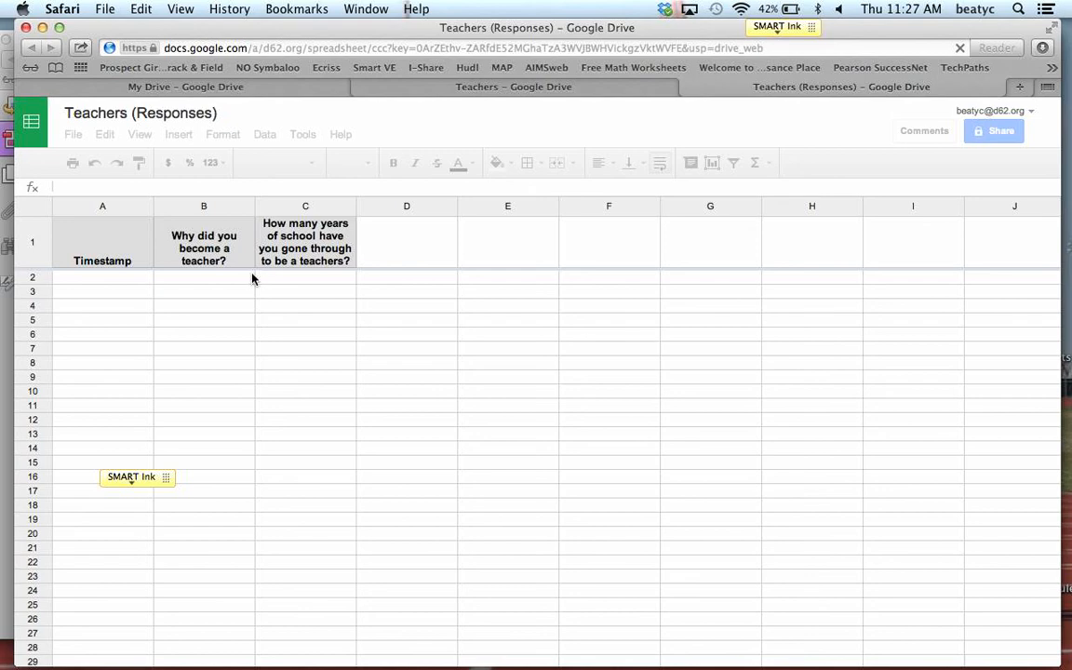
# Return to the Teachers form and add a text question titled "What is your name".
pyautogui.click(498, 89)
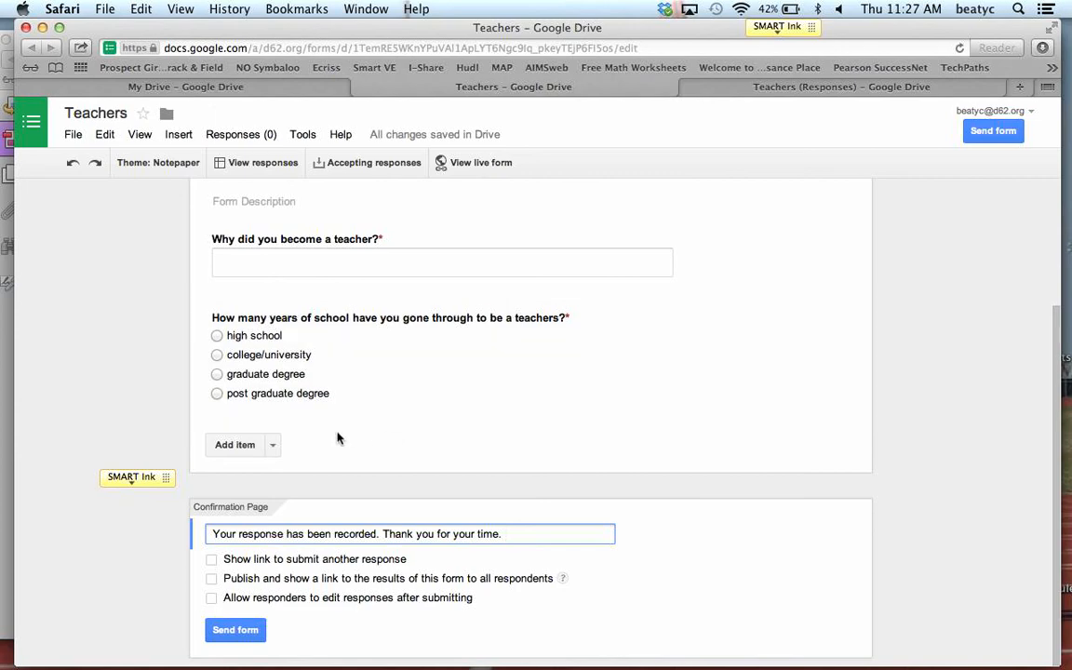
pyautogui.click(273, 448)
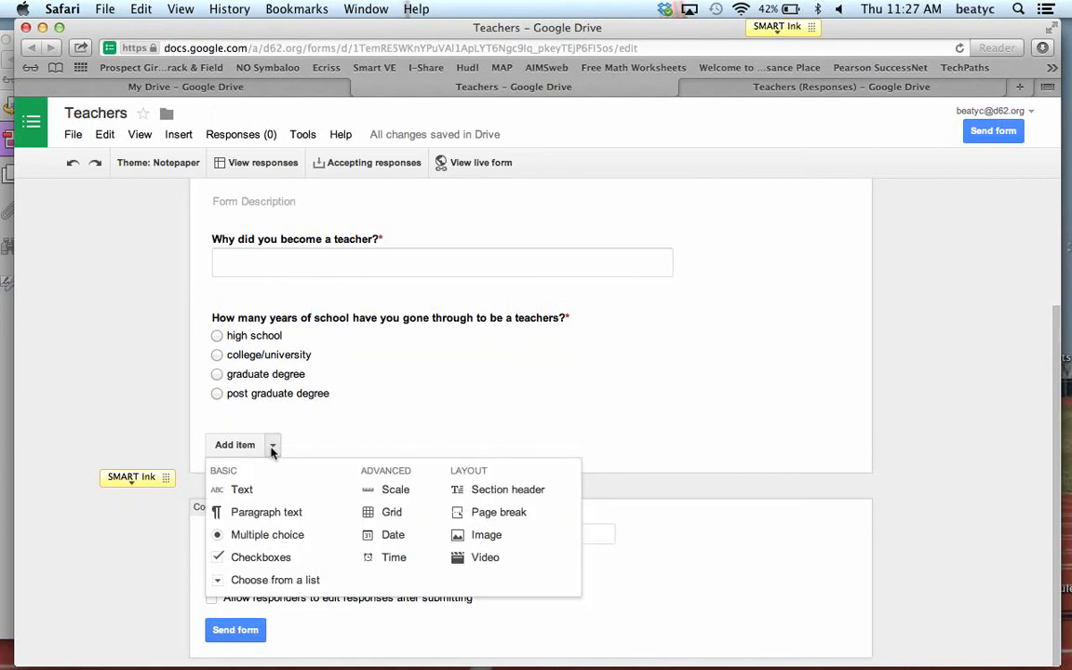
pyautogui.click(244, 495)
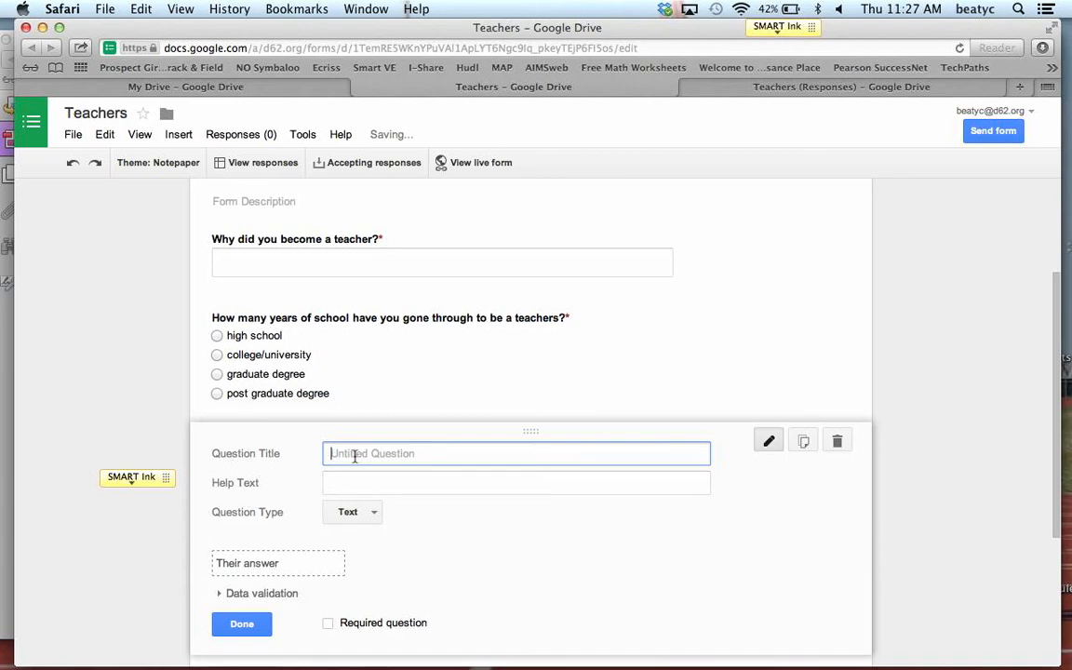
pyautogui.write('What is your name')
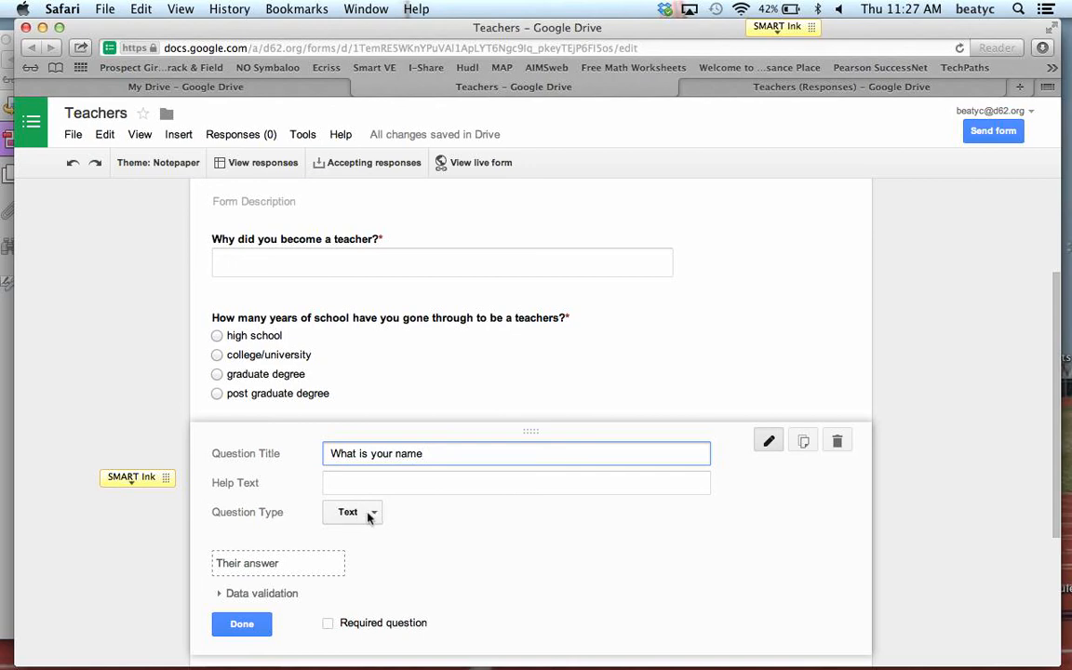
pyautogui.click(370, 515)
pyautogui.click(376, 467)
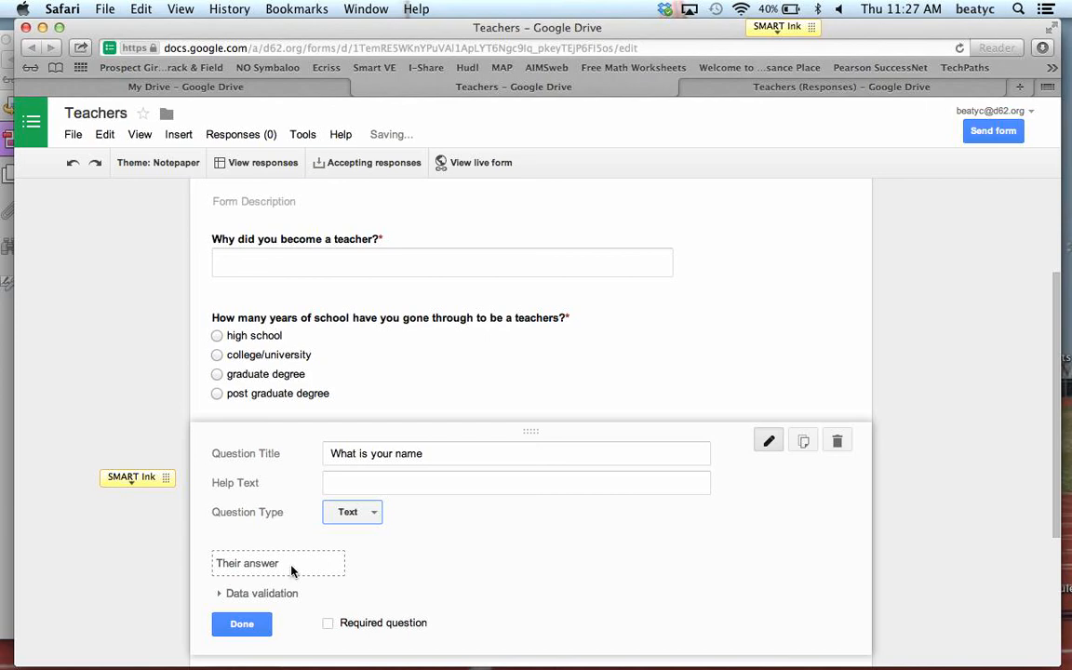
pyautogui.click(257, 626)
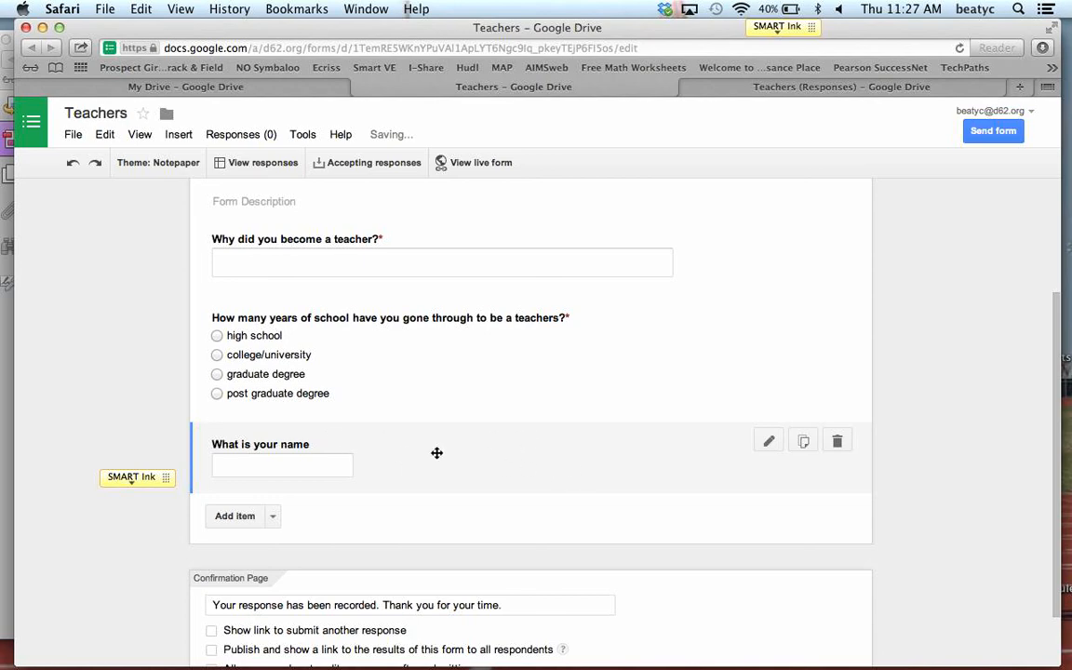
# Move the "What is your name" question above "Why did you become a teacher?" so it comes first.
pyautogui.moveTo(501, 444); pyautogui.dragTo(497, 296)
pyautogui.moveTo(493, 377)
pyautogui.mouseDown()
pyautogui.moveTo(498, 406)
pyautogui.moveTo(502, 378)
pyautogui.mouseUp()
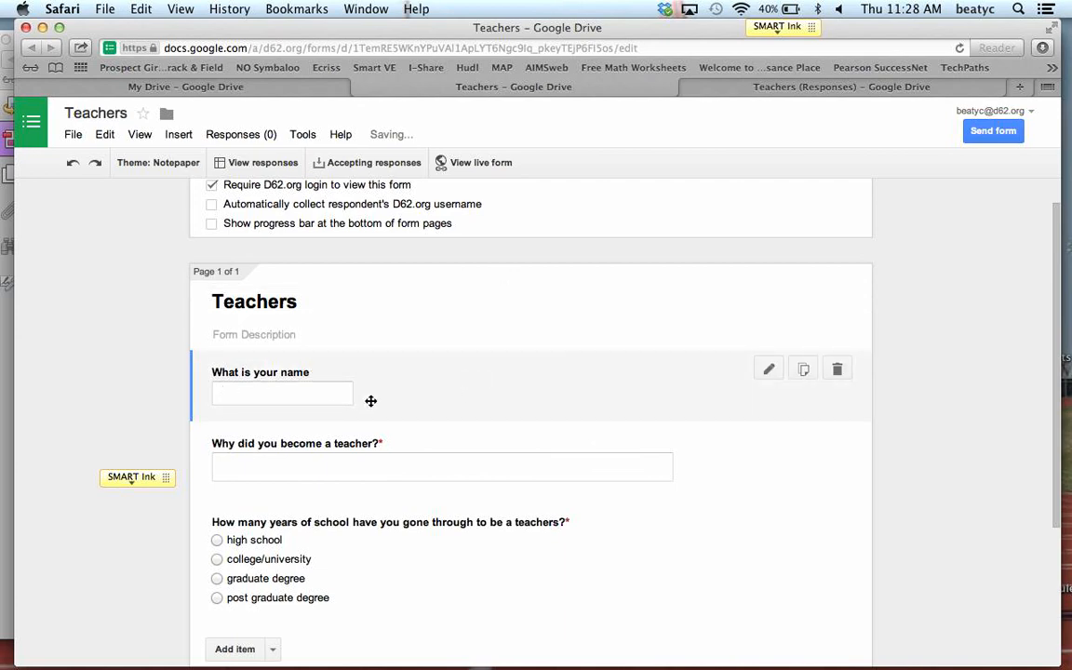
pyautogui.scroll(-4, 310, 276)
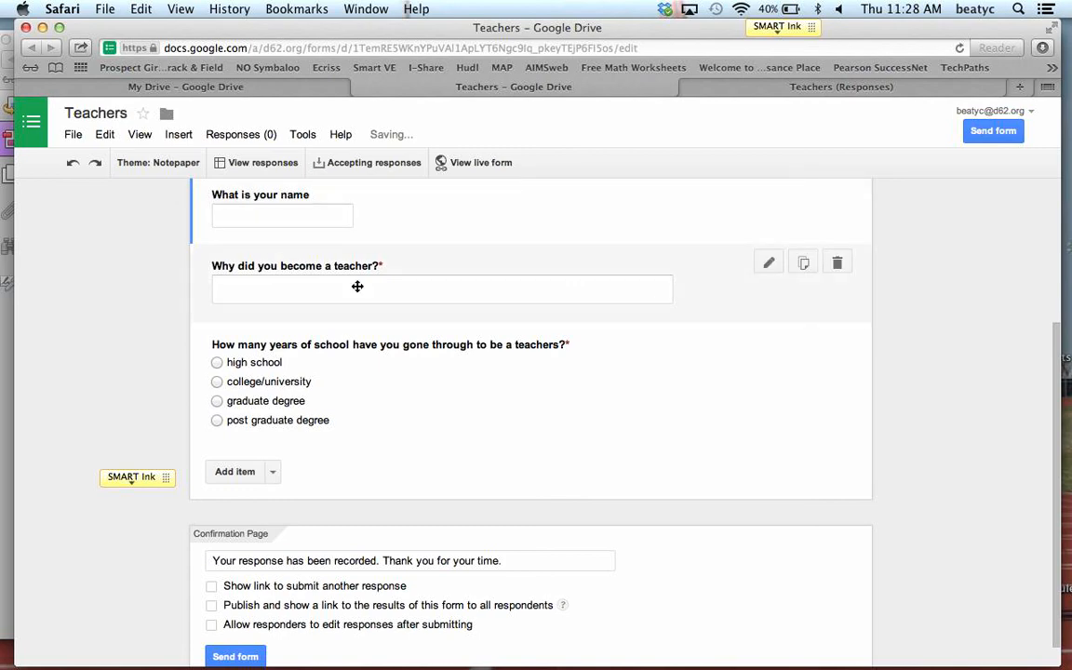
pyautogui.scroll(5, 356, 288)
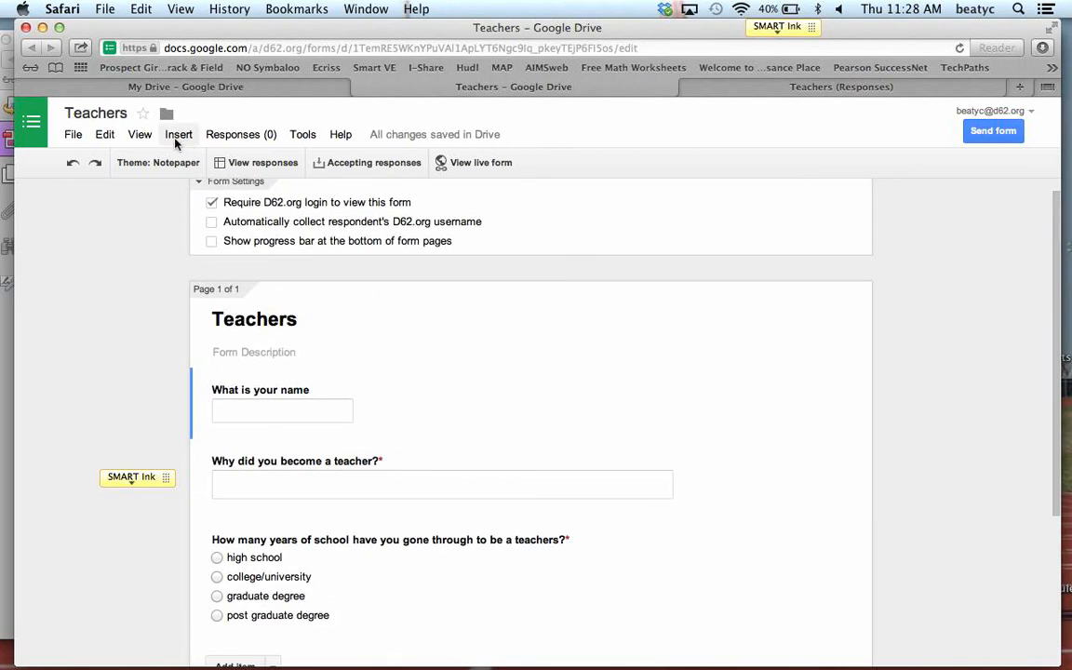
pyautogui.click(132, 138)
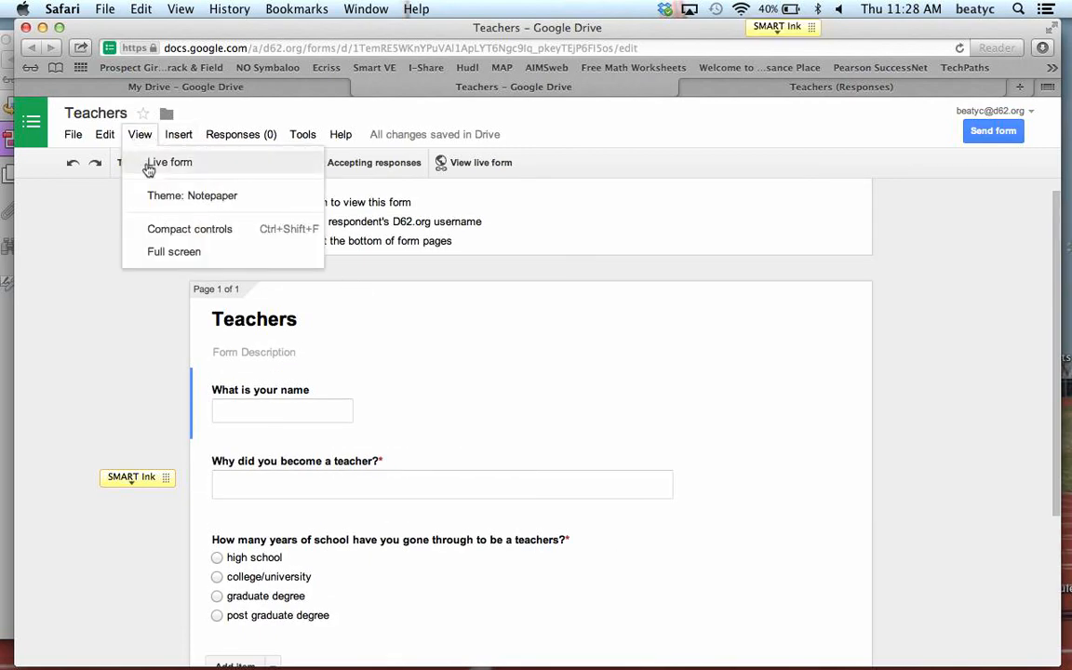
pyautogui.click(149, 165)
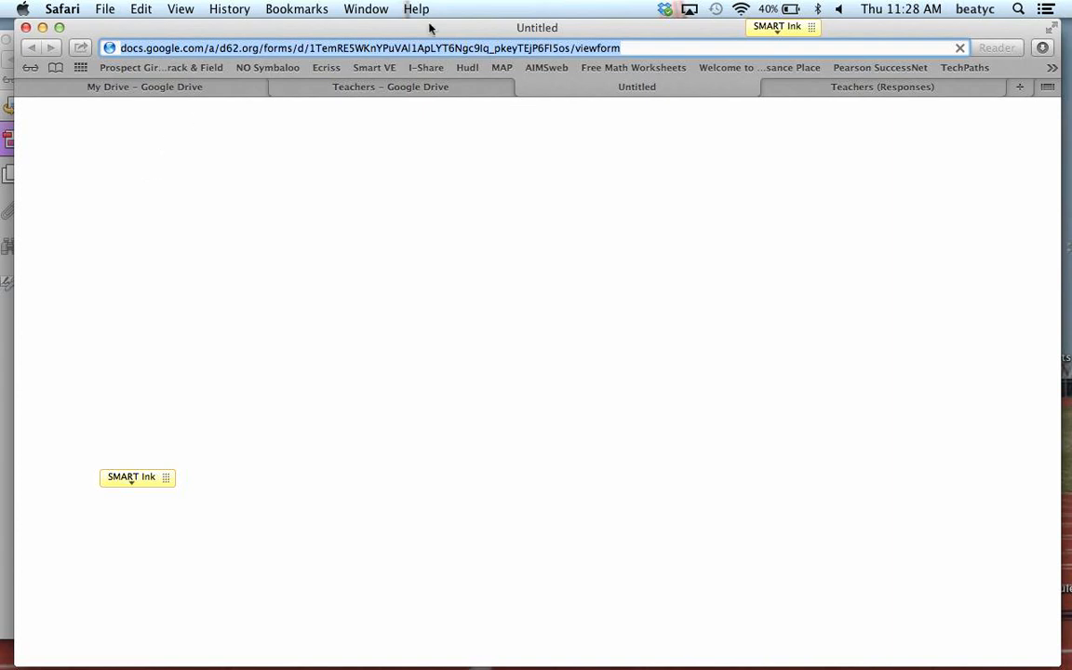
pyautogui.click(524, 87)
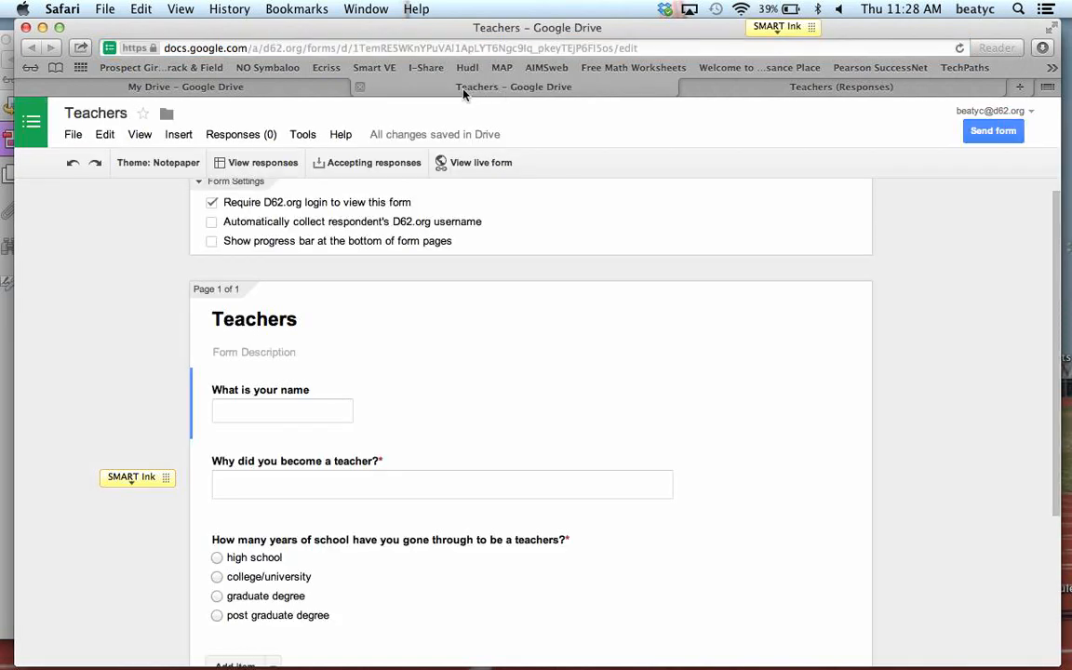
# Preview the live Teachers form, and close both the responses spreadsheet and the preview to return to editing.
pyautogui.click(137, 137)
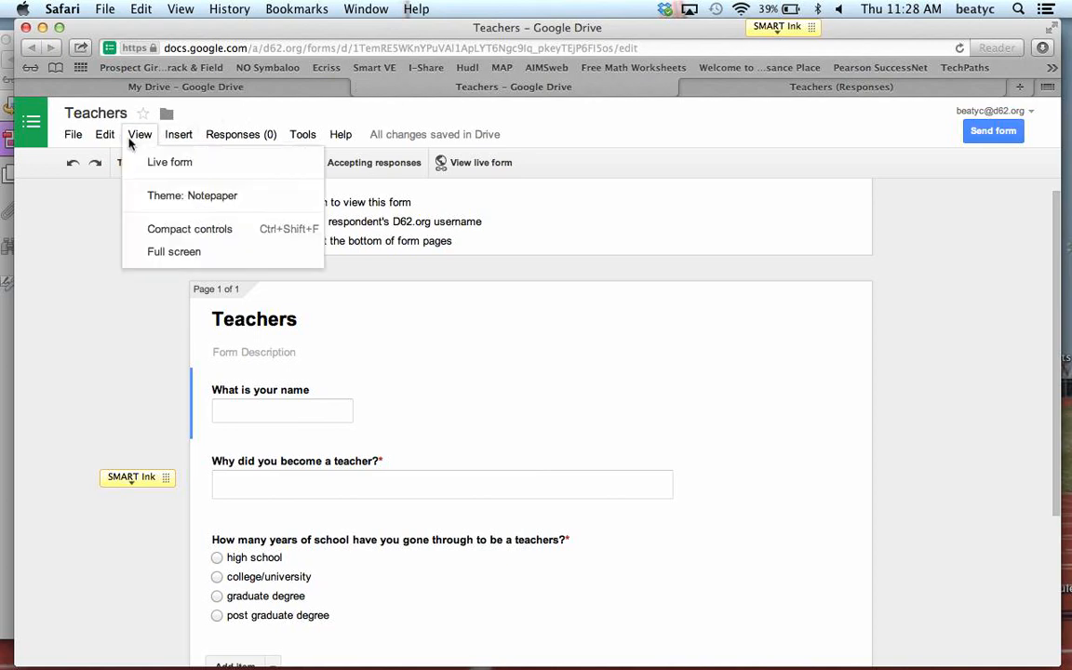
pyautogui.click(143, 165)
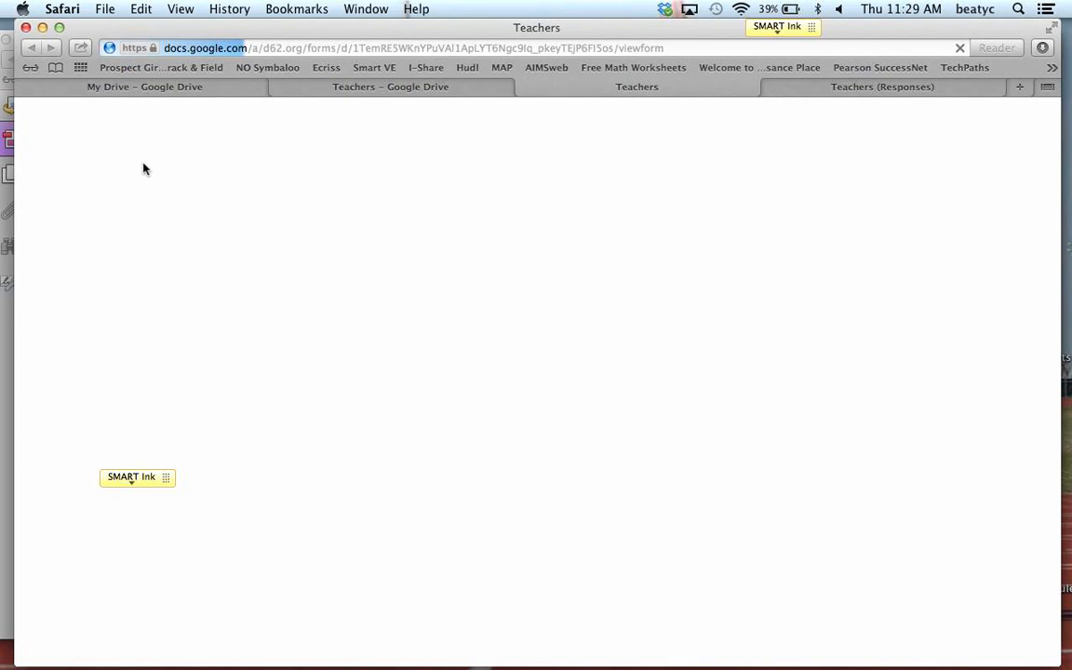
pyautogui.click(771, 88)
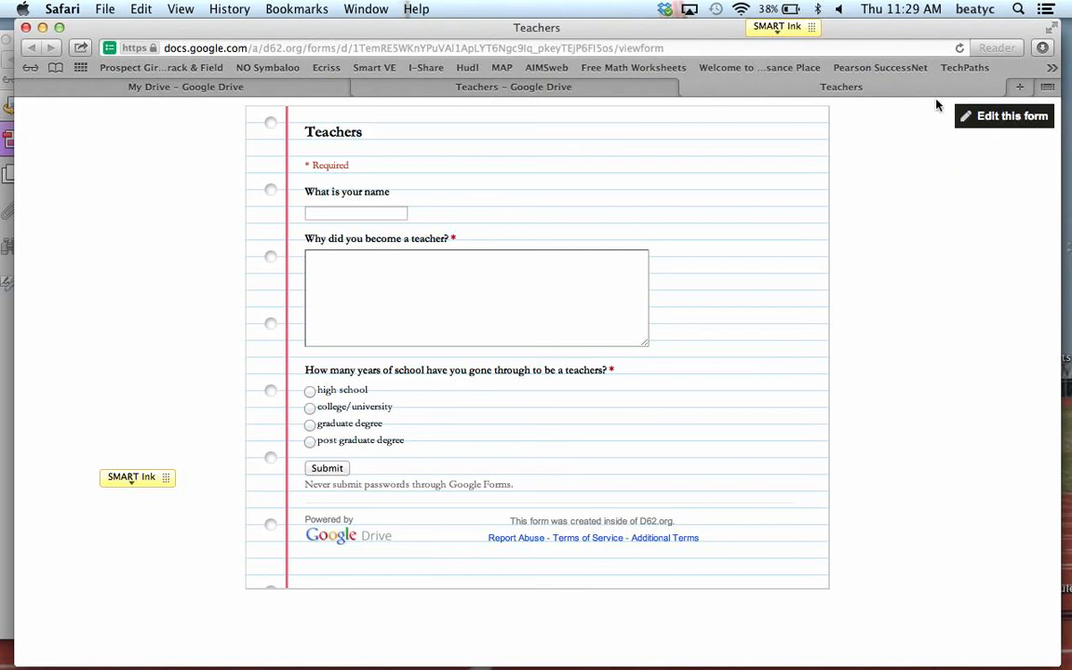
pyautogui.click(689, 87)
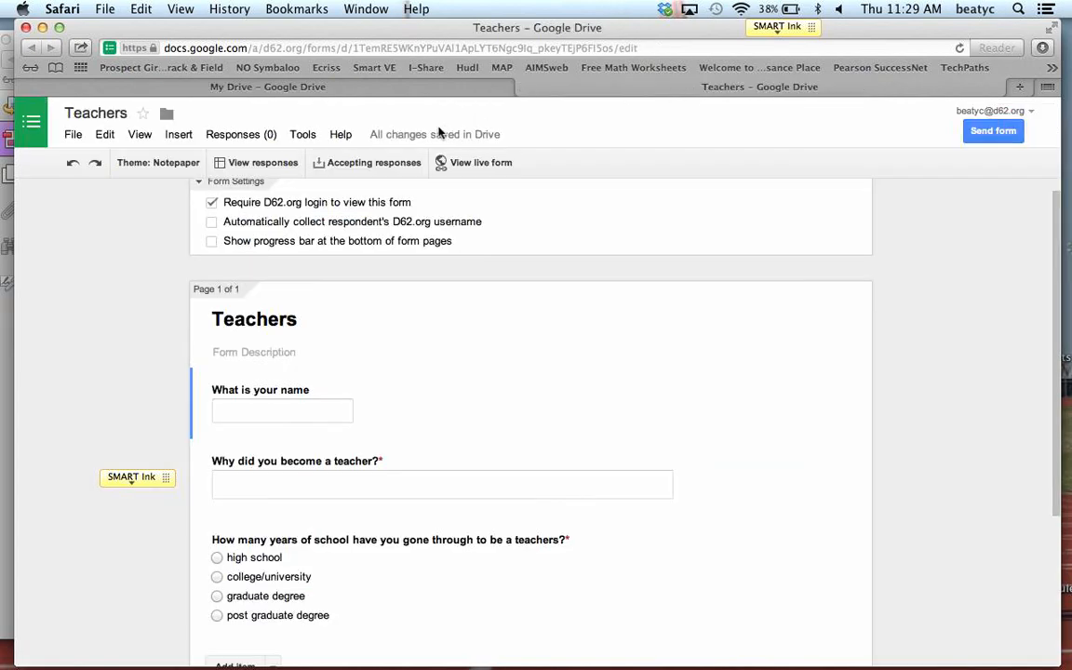